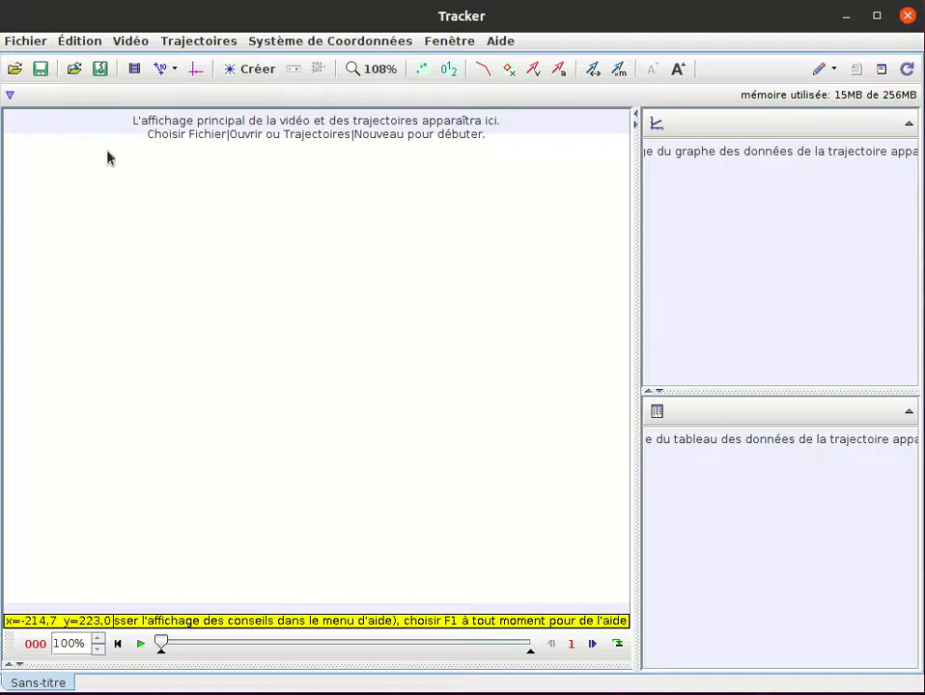
- Open the video file july_4th_cannon.mov
click(15, 70)
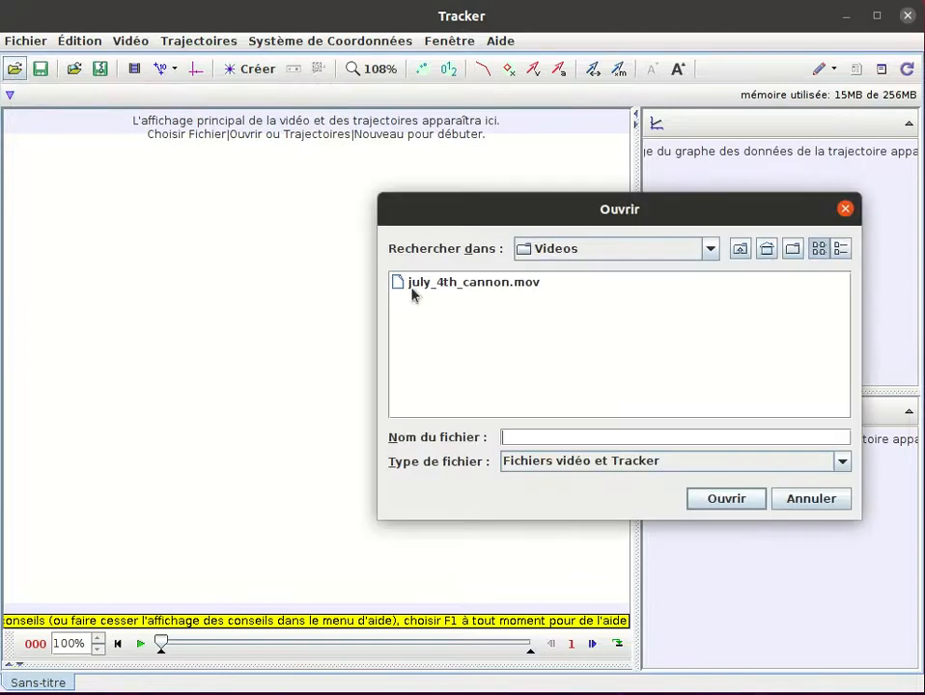
click(430, 283)
click(745, 499)
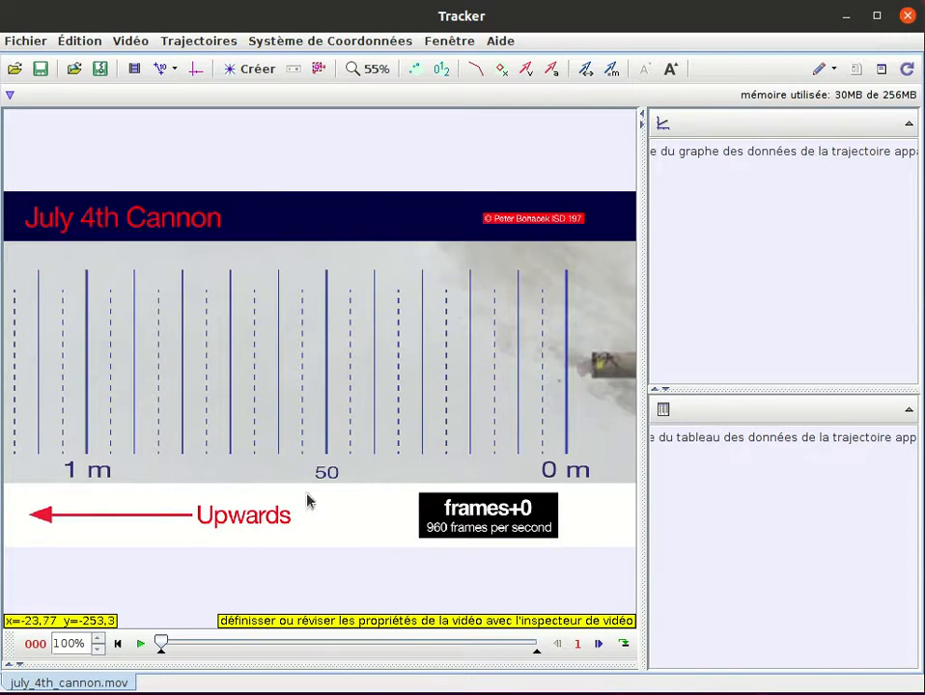
- Play the cannon video to preview the shot, pause it, and return to the first frame
click(140, 645)
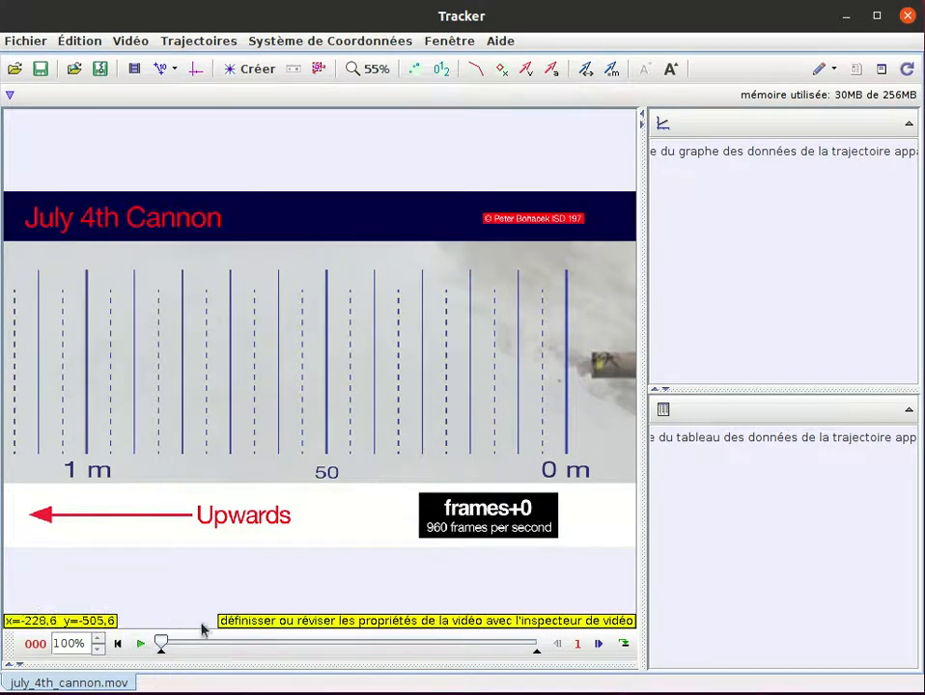
click(140, 645)
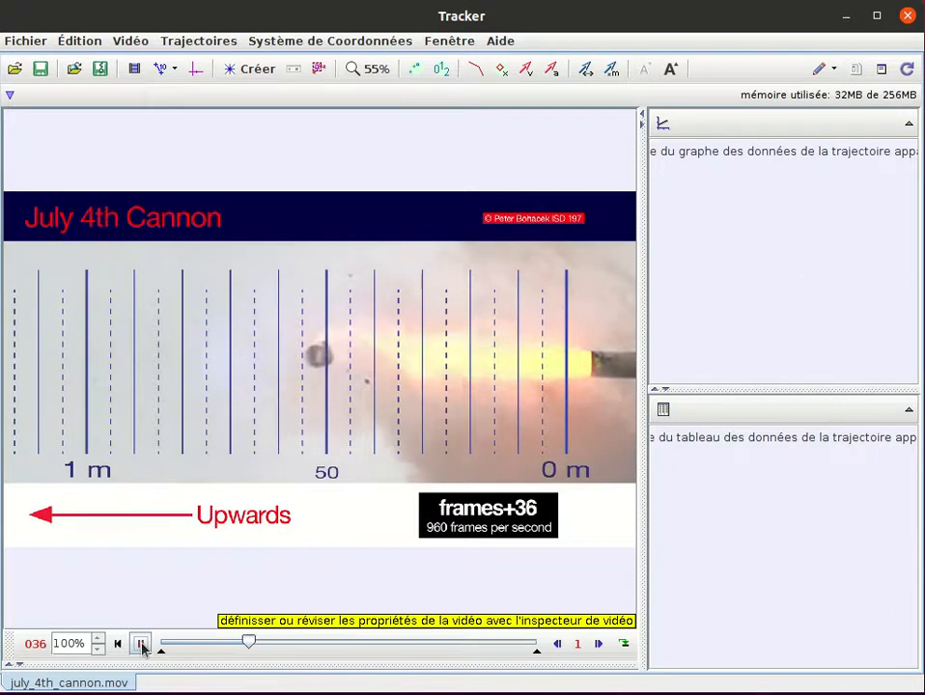
click(141, 645)
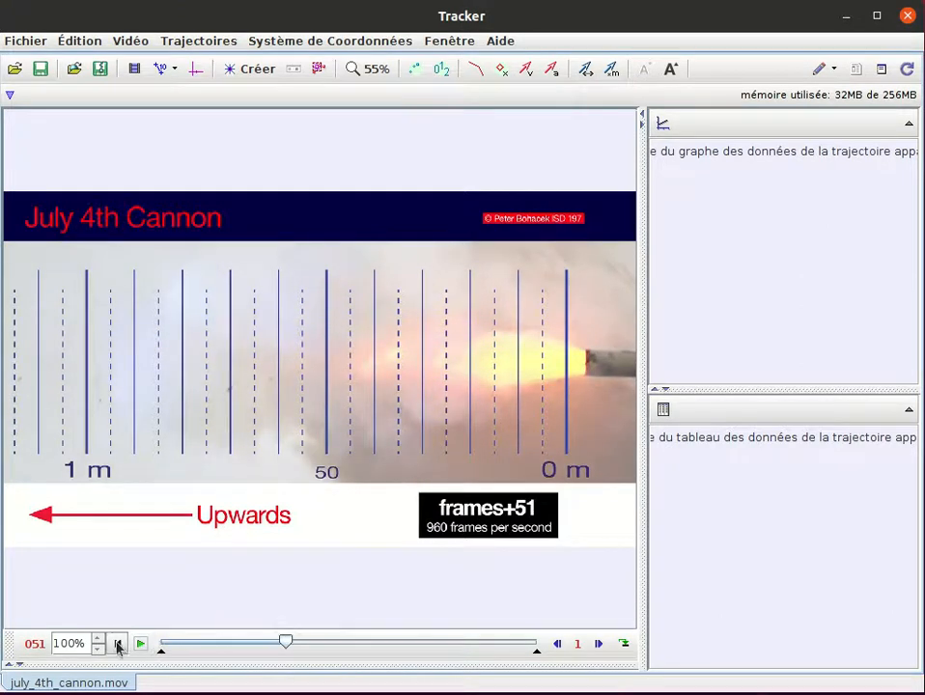
click(118, 646)
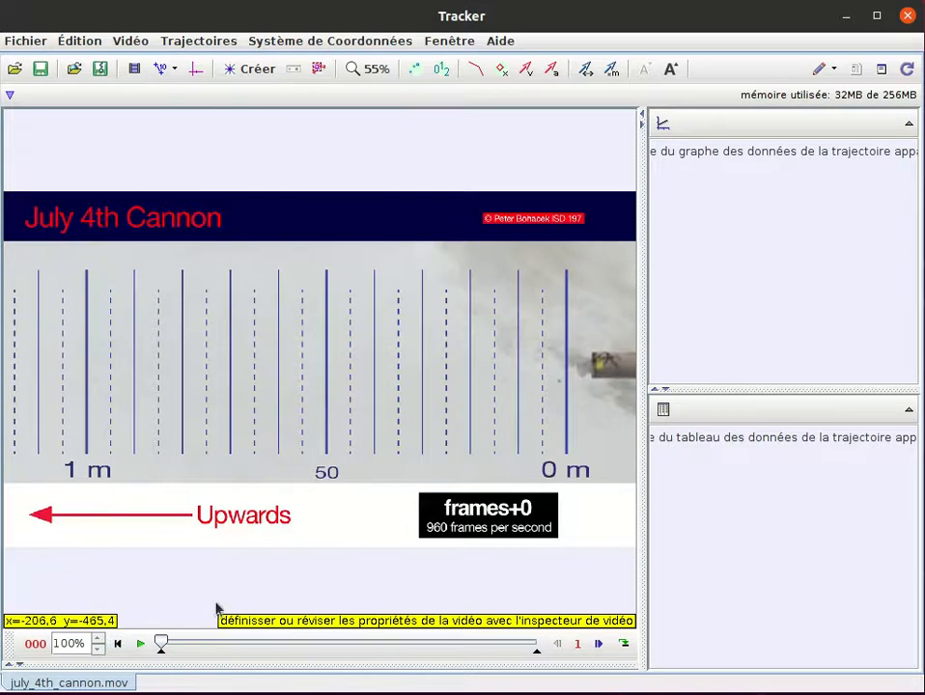
- Advance the video frame by frame to frame 38 to examine the projectile's motion
click(599, 644)
click(599, 644)
click(599, 645)
click(599, 644)
click(598, 644)
click(598, 644)
click(599, 644)
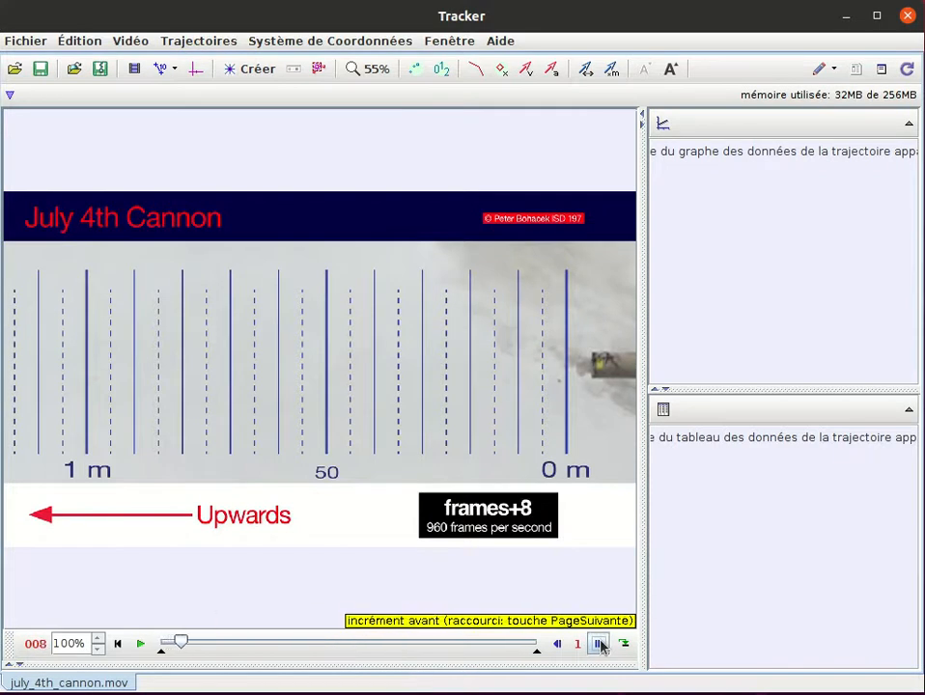
click(598, 644)
click(598, 644)
click(598, 644)
click(599, 645)
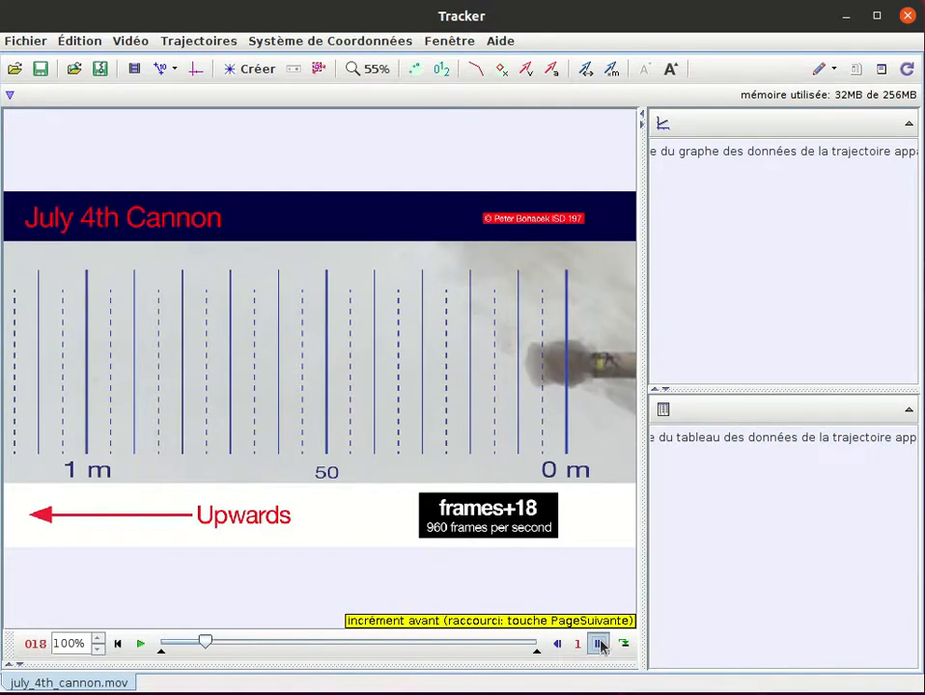
click(599, 644)
click(599, 645)
click(599, 644)
click(599, 645)
click(599, 645)
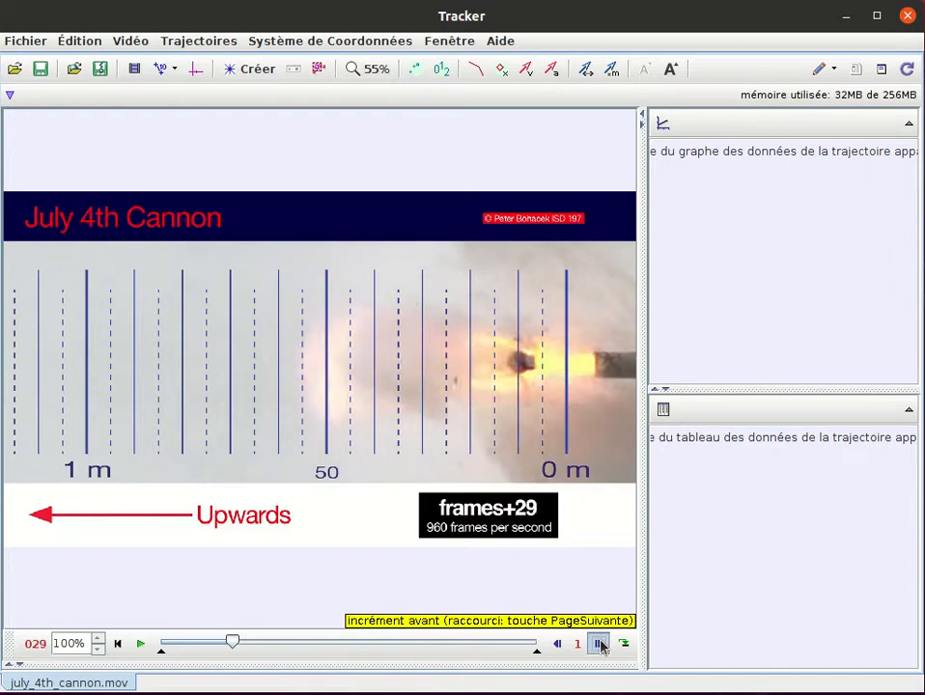
click(599, 645)
click(598, 644)
click(599, 644)
click(598, 644)
click(599, 644)
click(599, 644)
click(599, 645)
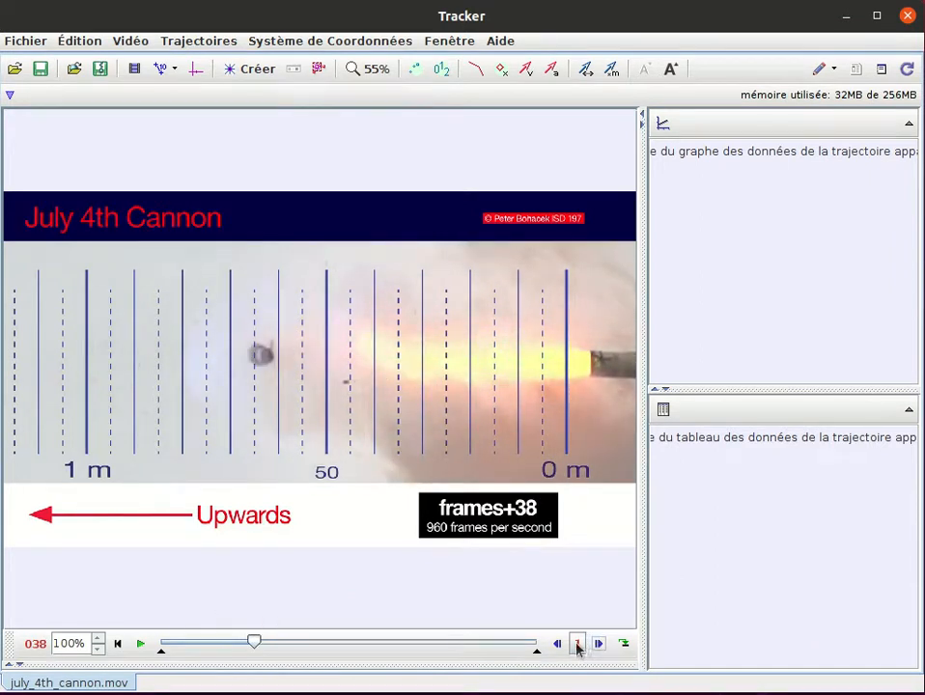
click(578, 645)
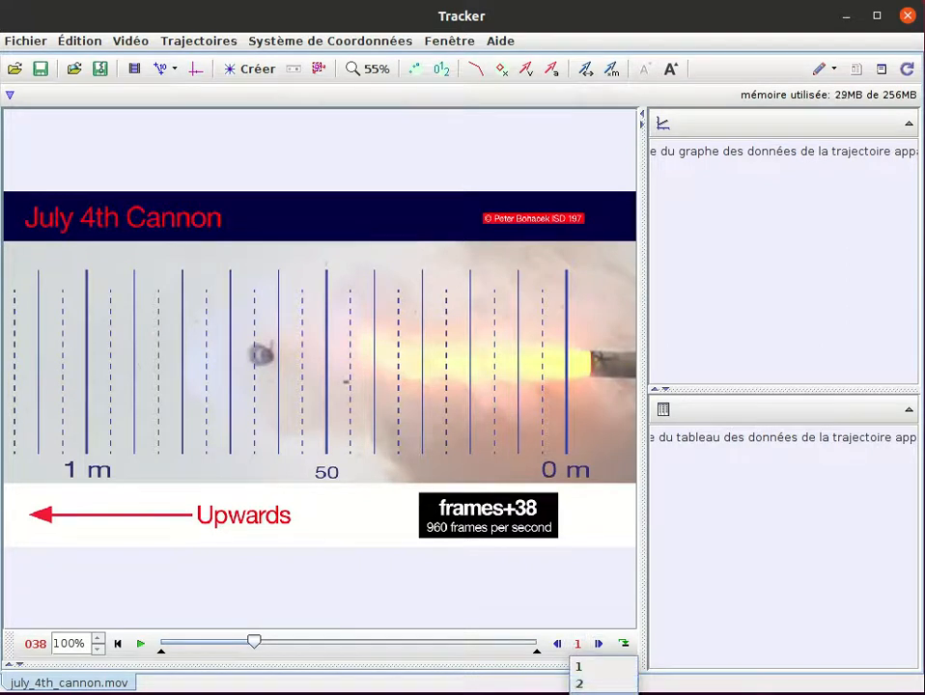
- Step back and forth through the frames around the muzzle exit to examine when the projectile leaves the cannon
click(557, 644)
click(557, 644)
click(558, 644)
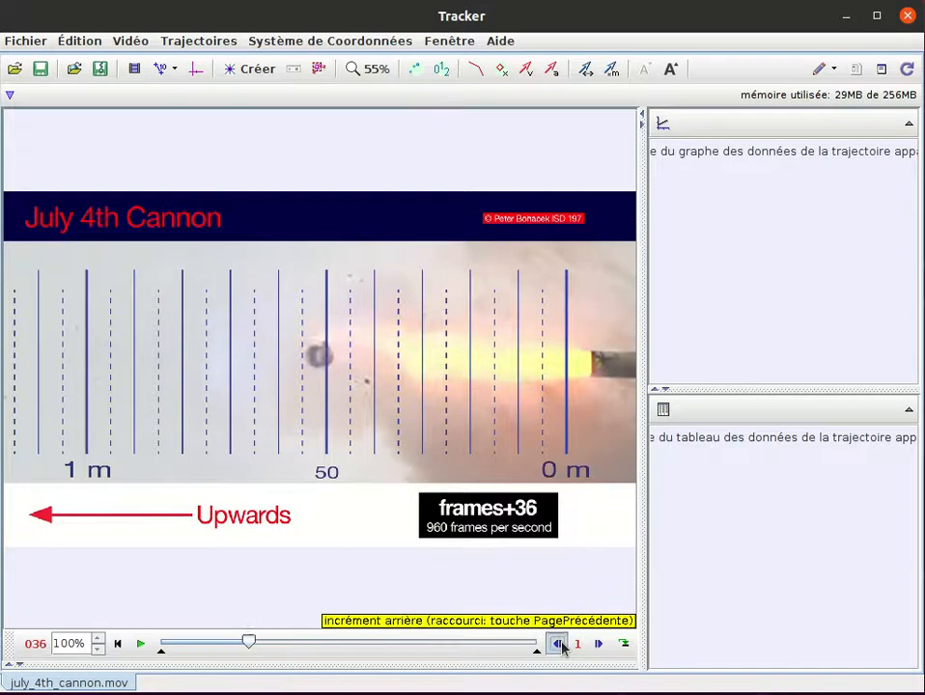
click(558, 644)
click(558, 644)
click(558, 644)
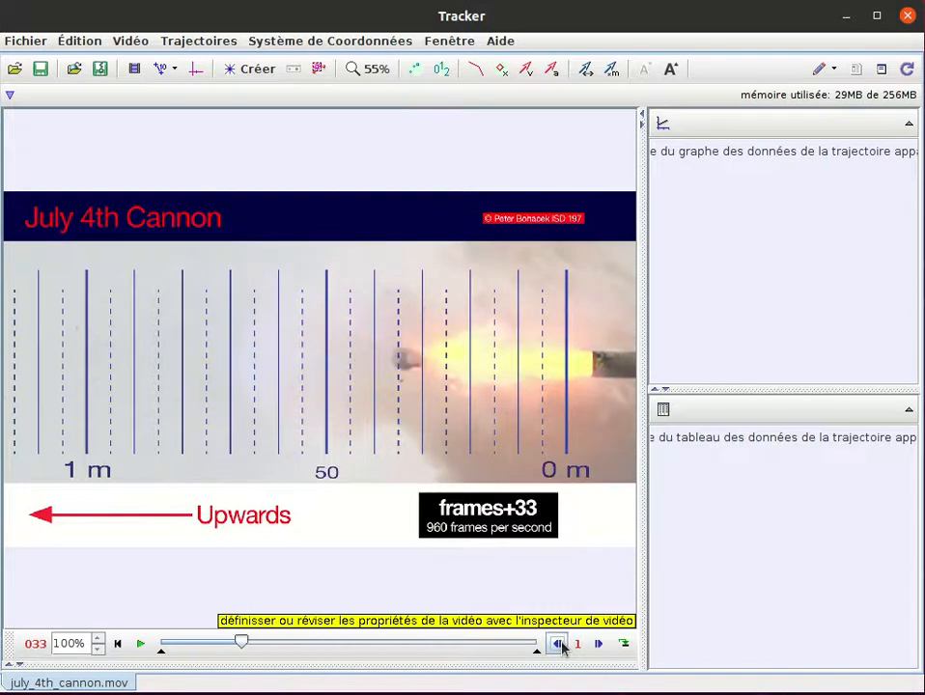
click(559, 644)
click(558, 645)
click(558, 644)
click(558, 644)
click(558, 645)
click(558, 645)
click(558, 644)
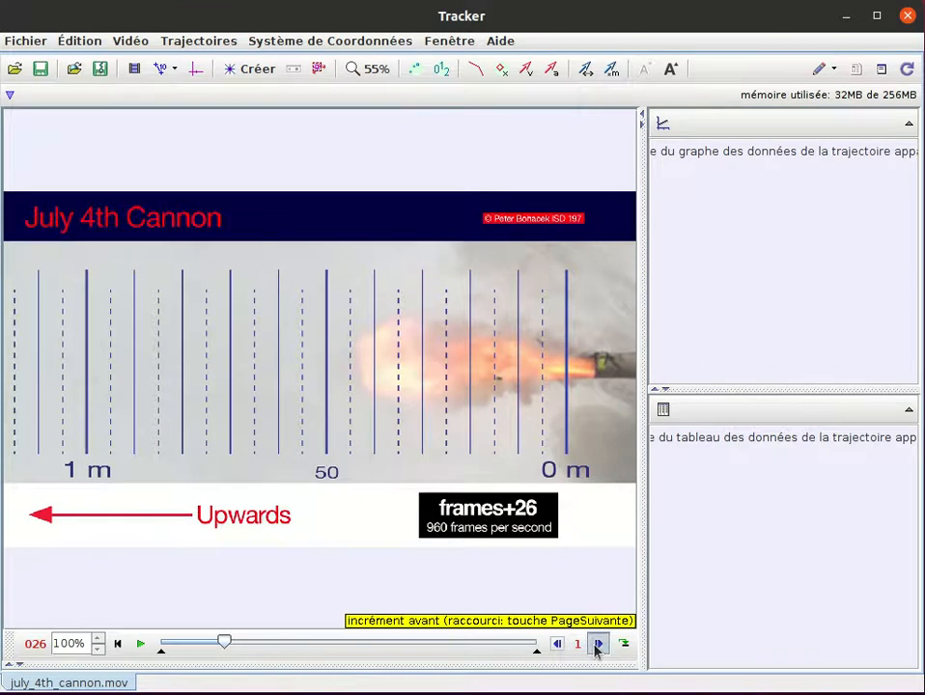
click(598, 644)
click(597, 644)
click(598, 645)
click(559, 644)
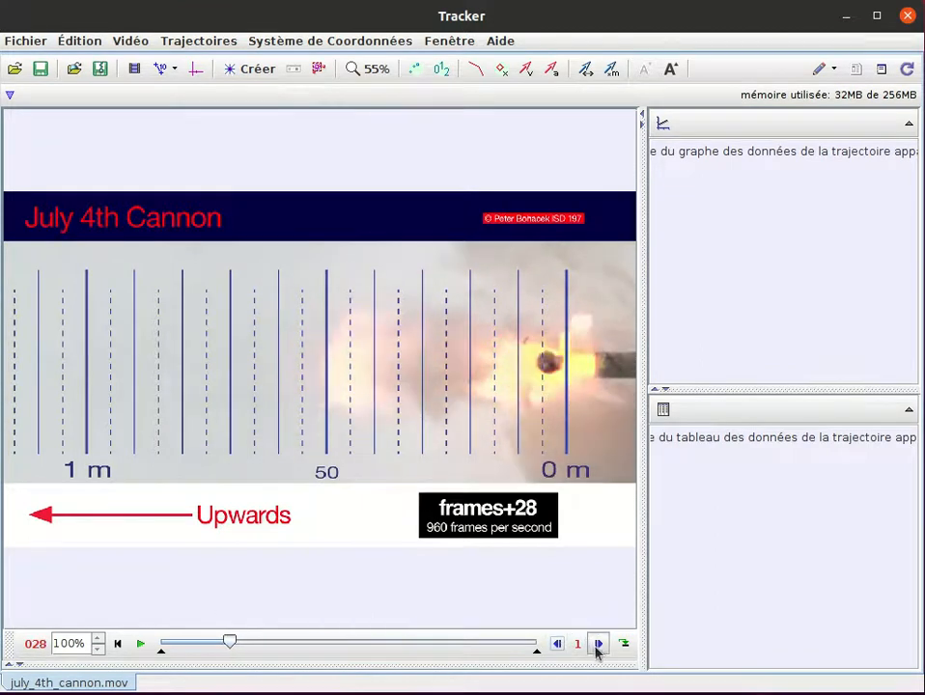
click(597, 647)
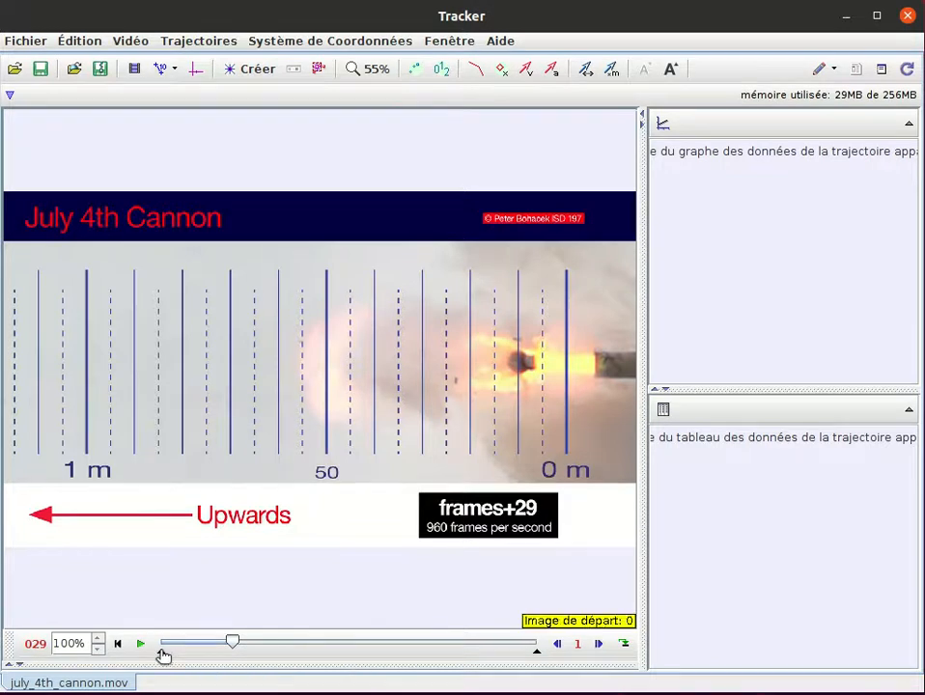
- Limit the clip to start at frame 27 and end at frame 47, and play back the trimmed range
drag(162, 657, 228, 648)
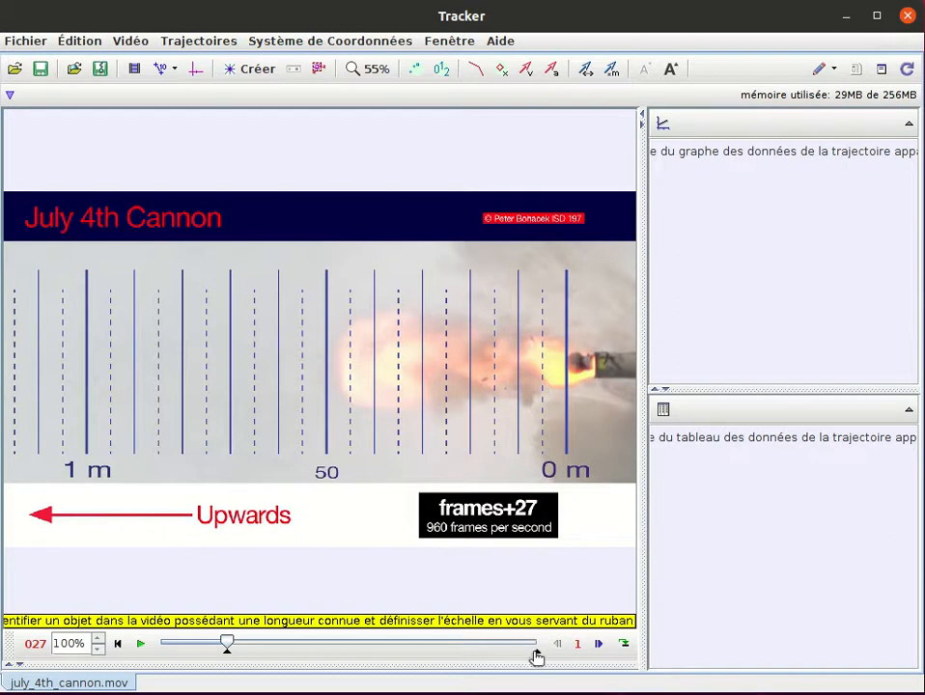
mouse_move(541, 657)
mouse_down()
mouse_move(258, 626)
mouse_move(275, 627)
mouse_up()
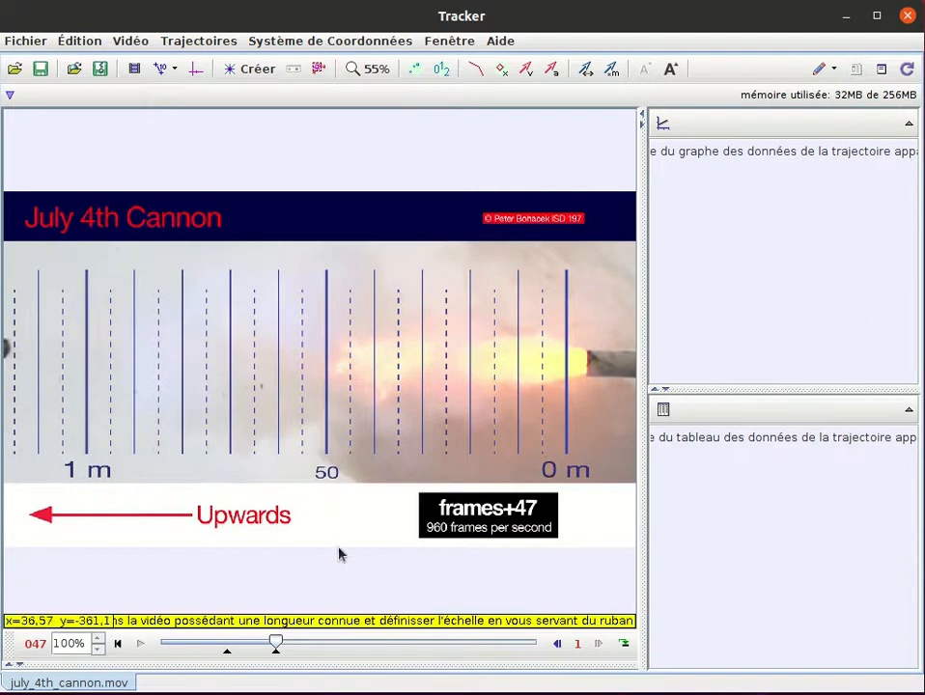
click(118, 644)
click(141, 646)
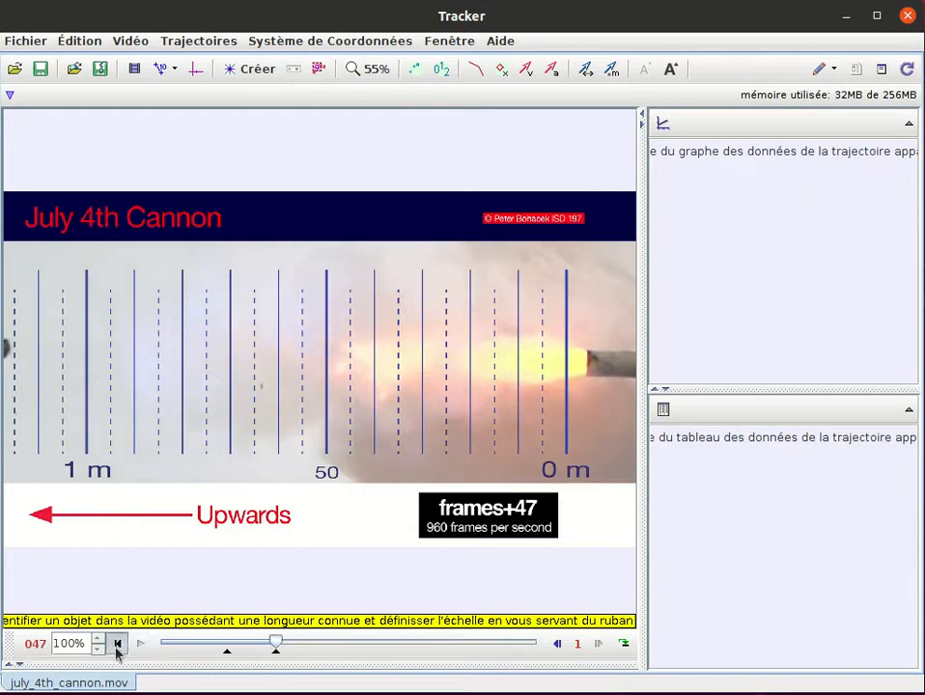
click(117, 645)
click(141, 645)
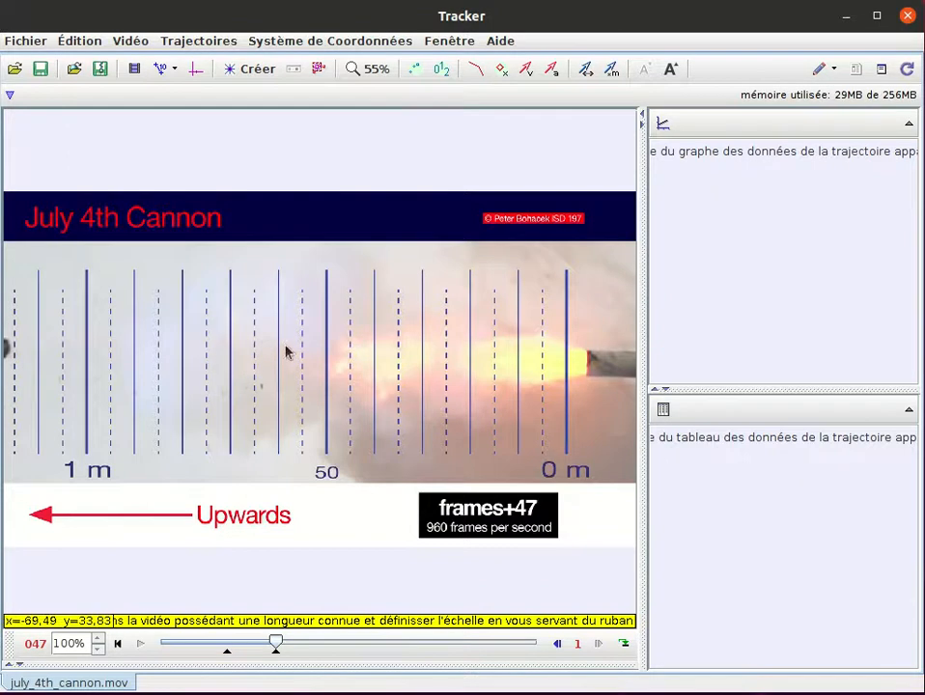
- Open the video inspector beside the footage and review the start frame, step size, end frame and initial time
click(134, 69)
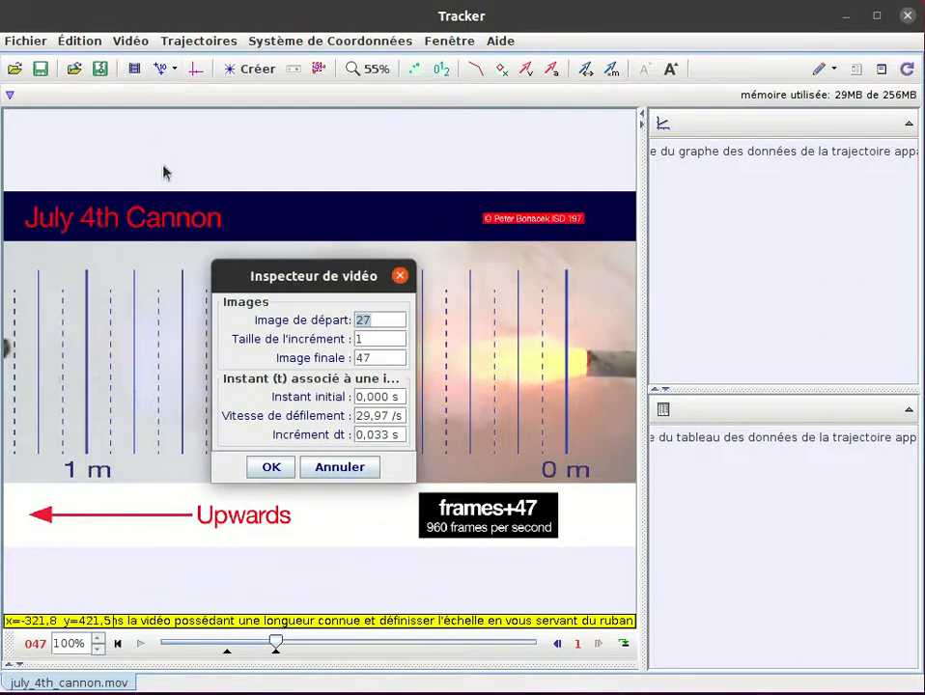
drag(328, 282, 642, 185)
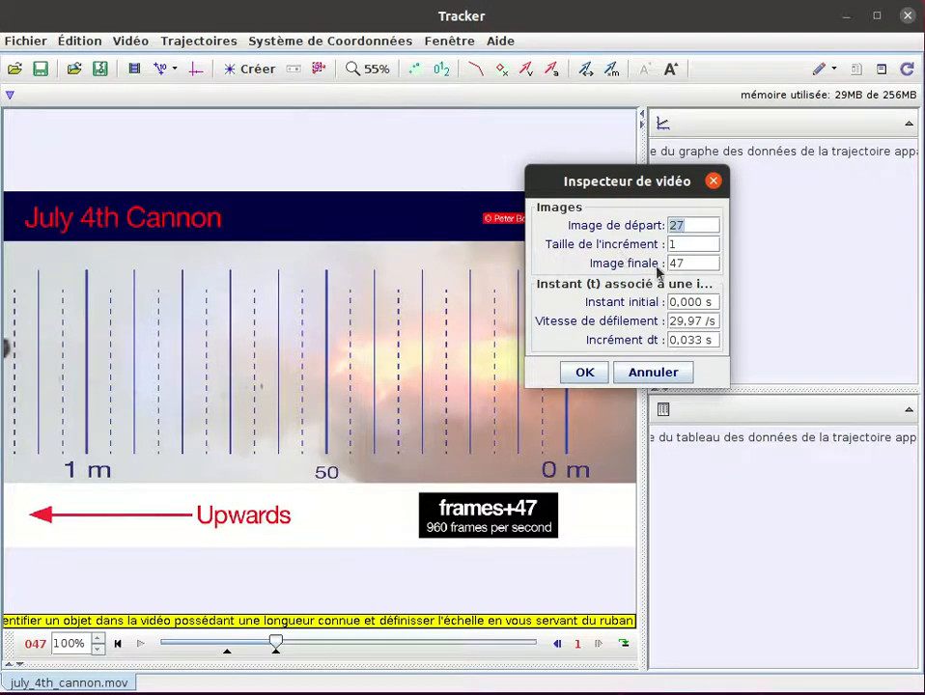
click(231, 661)
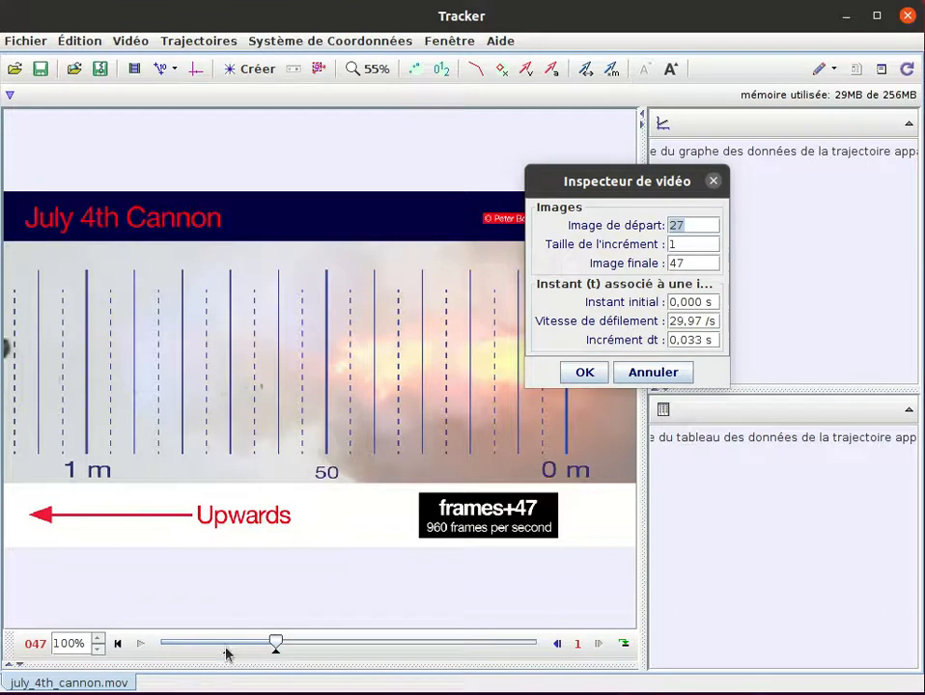
click(684, 239)
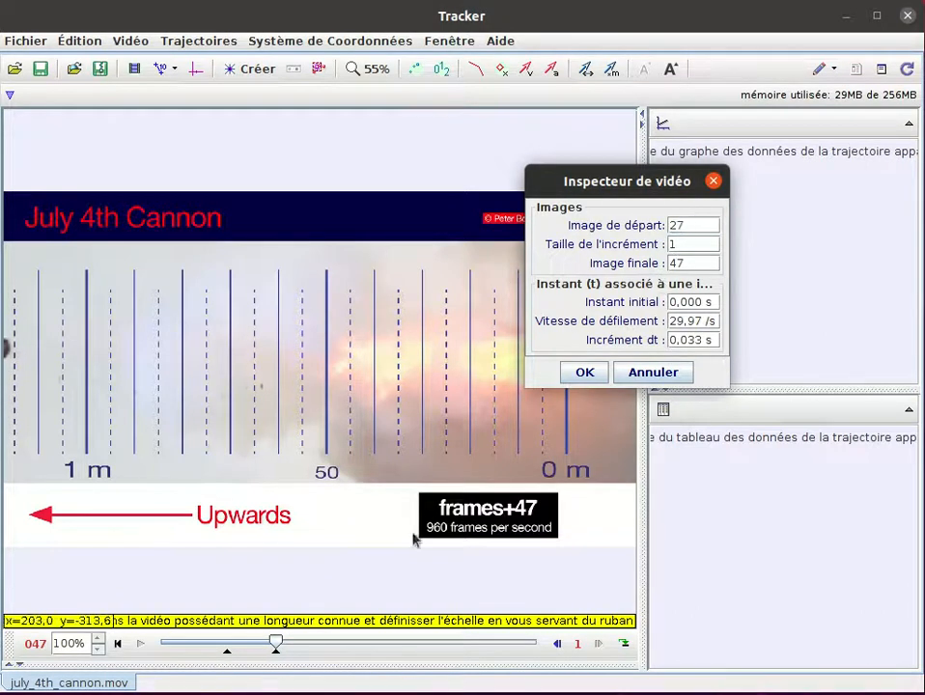
click(268, 646)
click(633, 286)
click(683, 267)
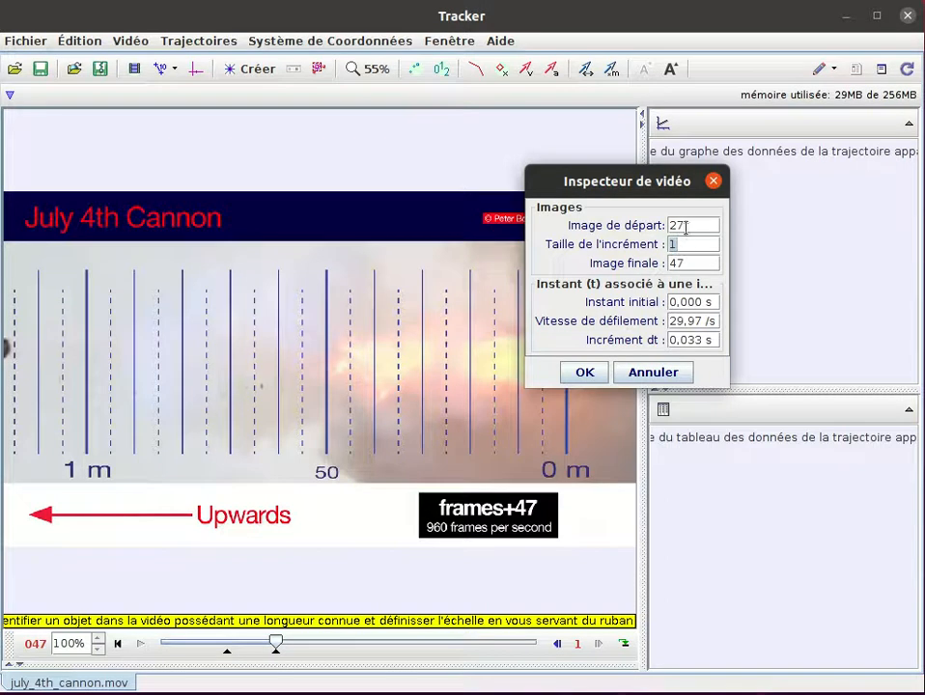
click(699, 263)
click(689, 227)
click(371, 625)
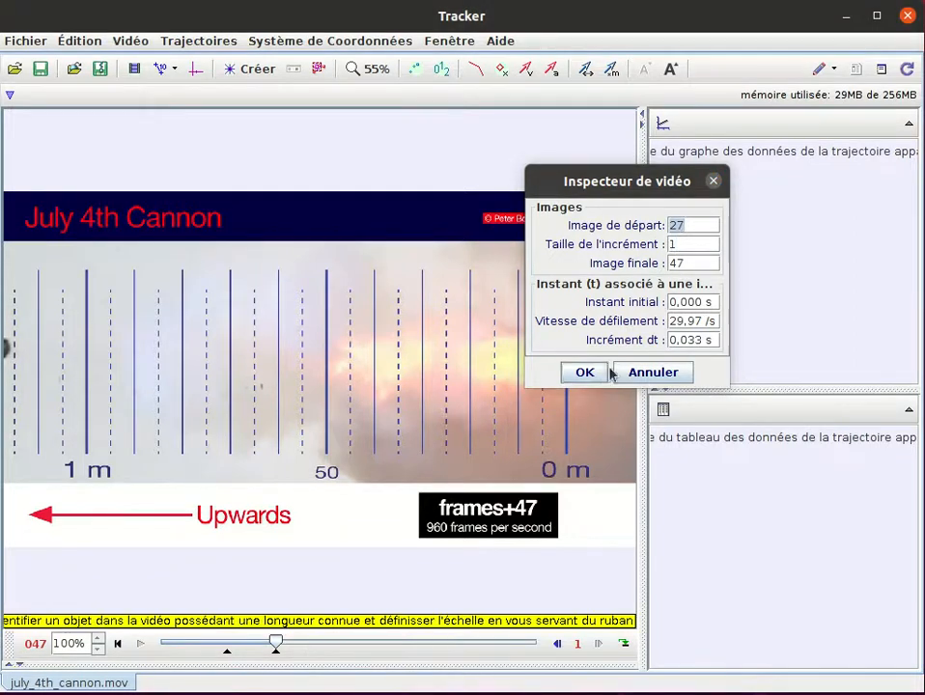
click(692, 299)
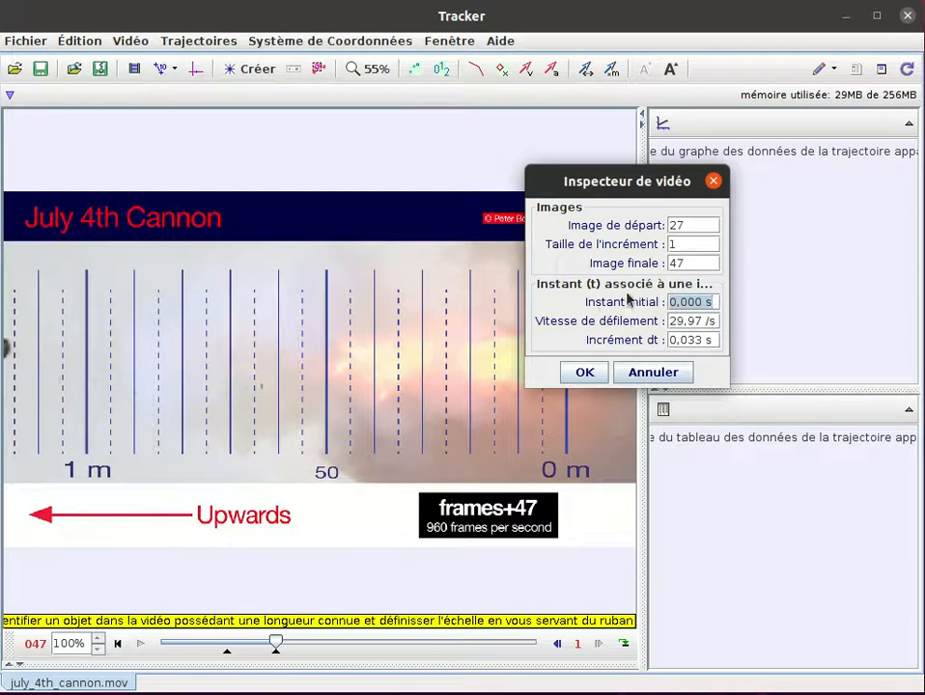
click(684, 303)
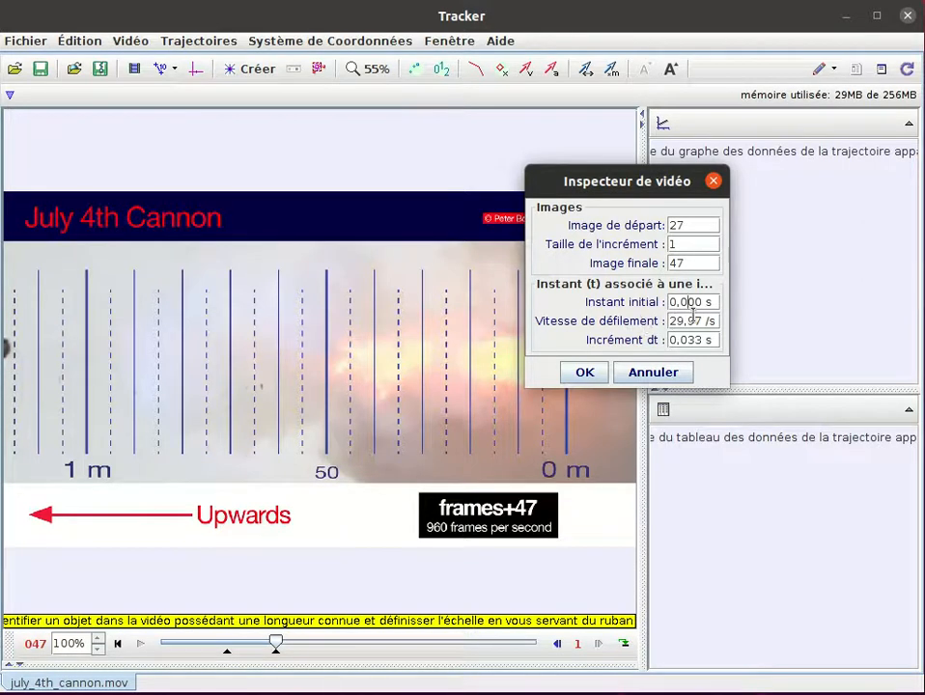
- Set the video's frame rate to 960 per second and check the time increment between frames
click(679, 322)
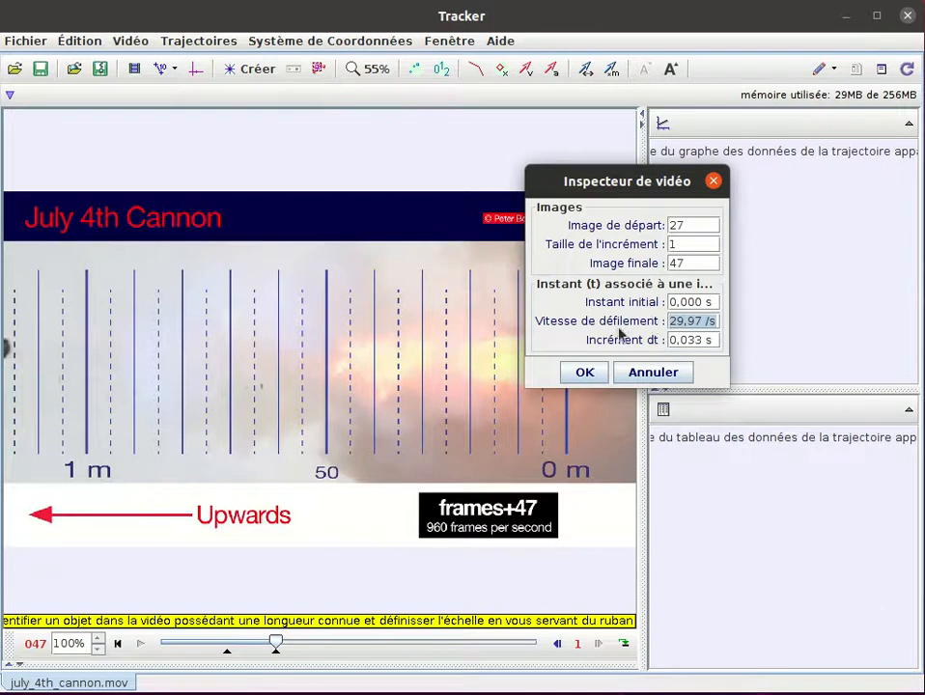
click(685, 322)
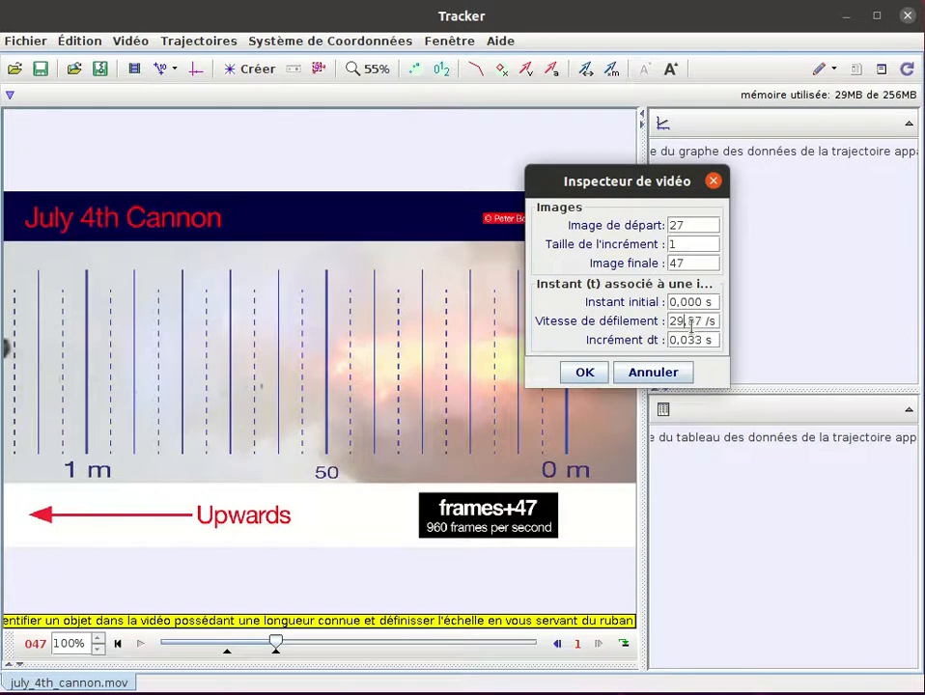
click(454, 537)
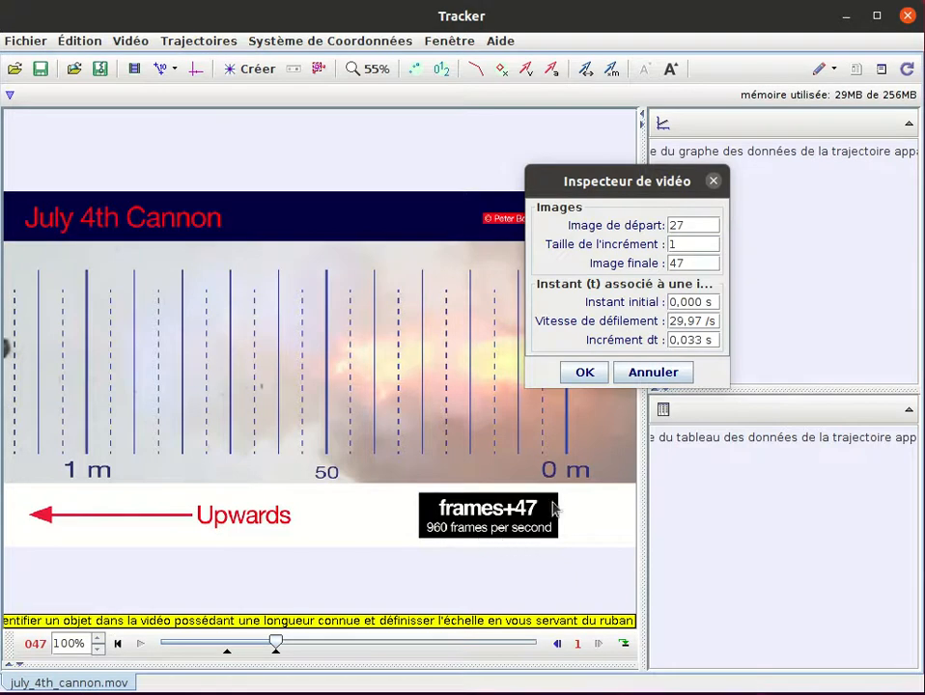
click(697, 321)
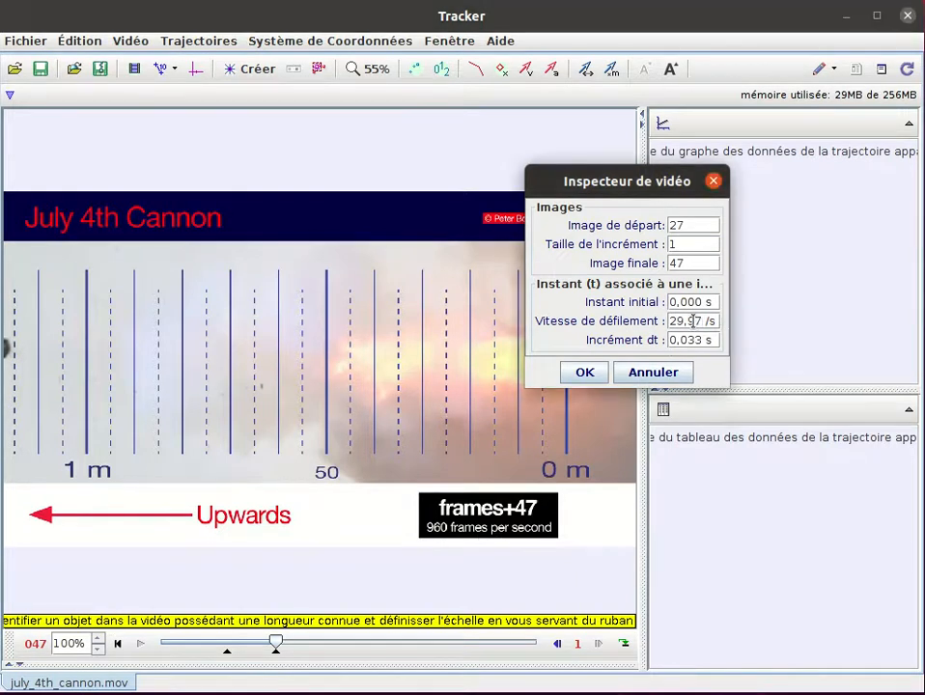
key(BackSpace)
key(BackSpace)
key(BackSpace)
key(BackSpace)
key(BackSpace)
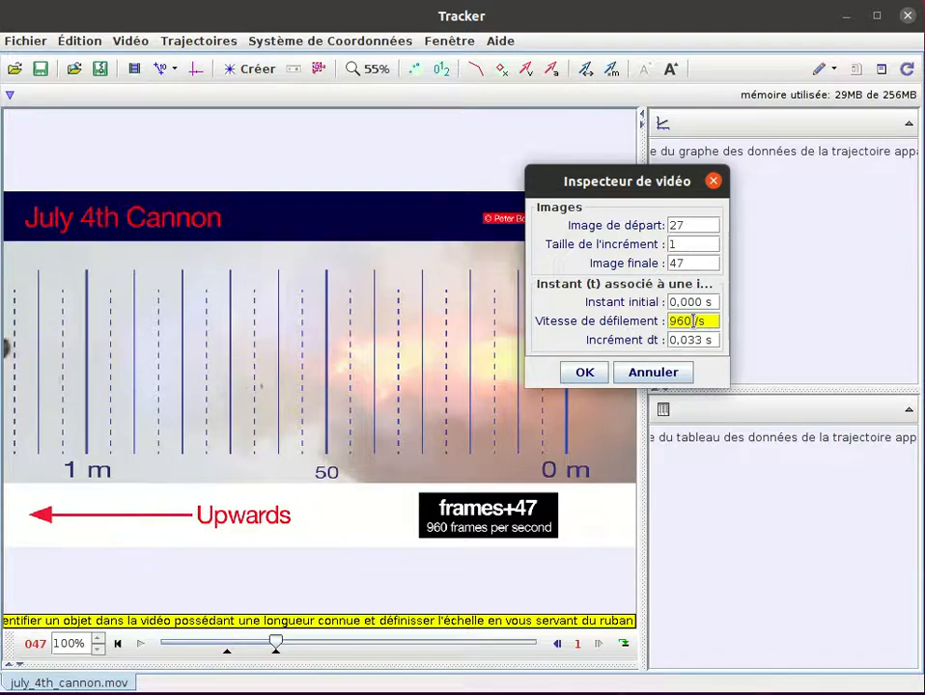
key(Return)
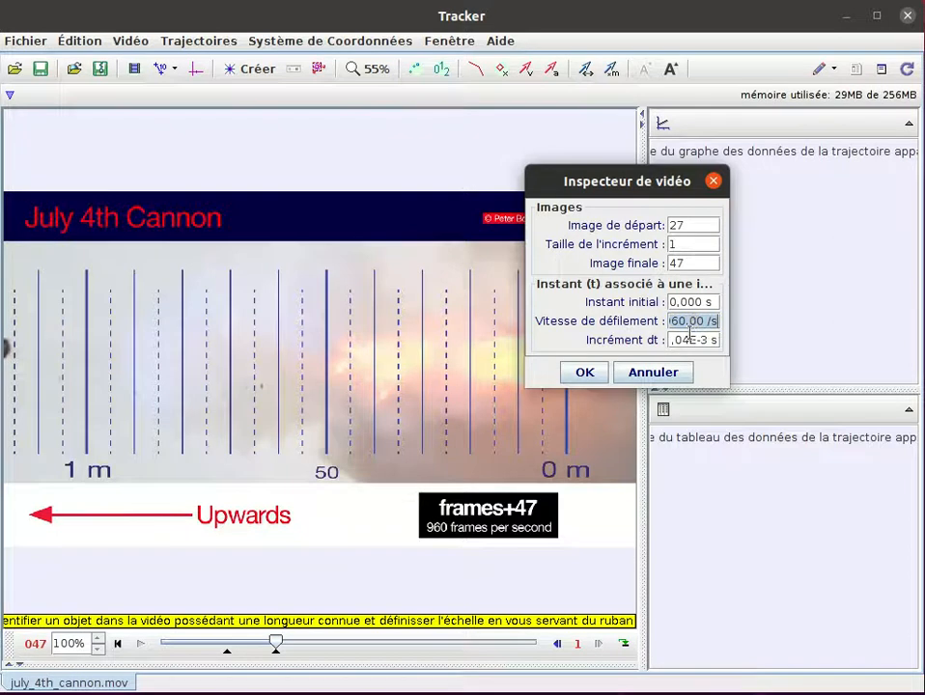
drag(694, 340, 661, 345)
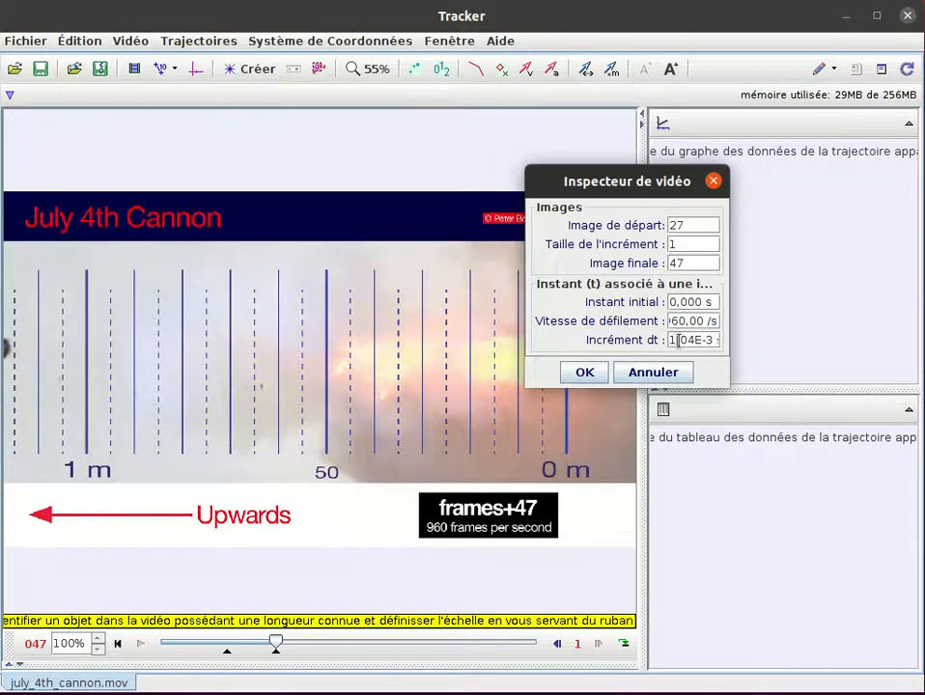
- Check the frame rate and time increment in the video inspector and apply the clip settings
drag(696, 338, 716, 337)
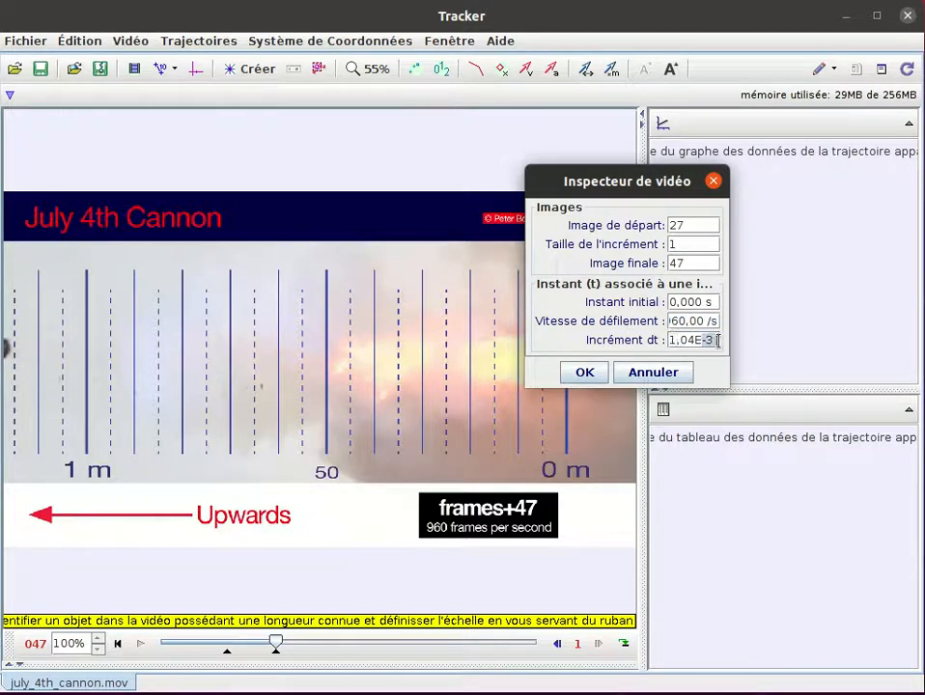
click(693, 334)
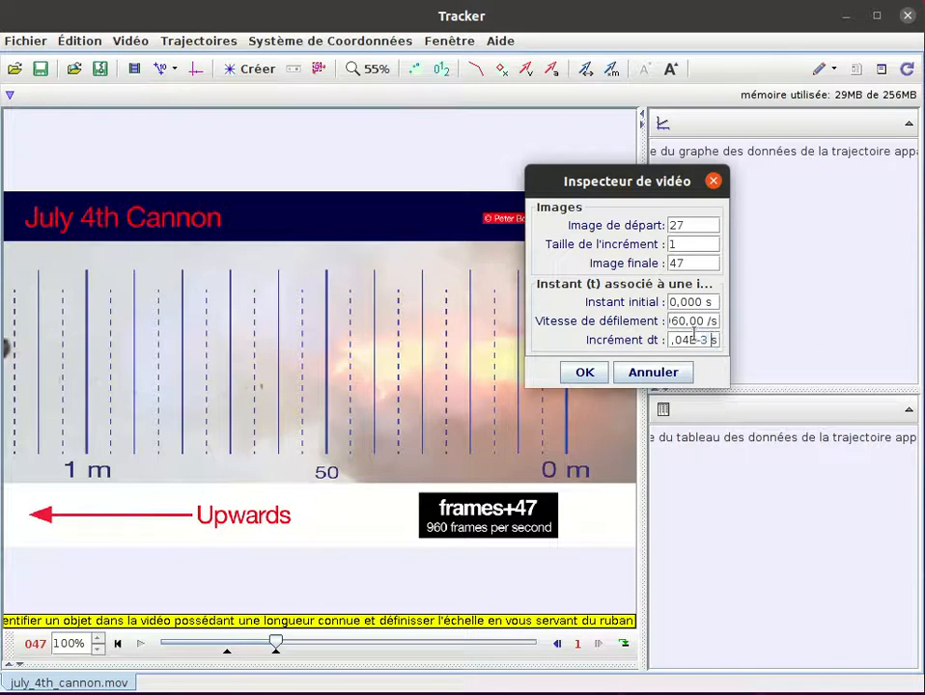
click(675, 321)
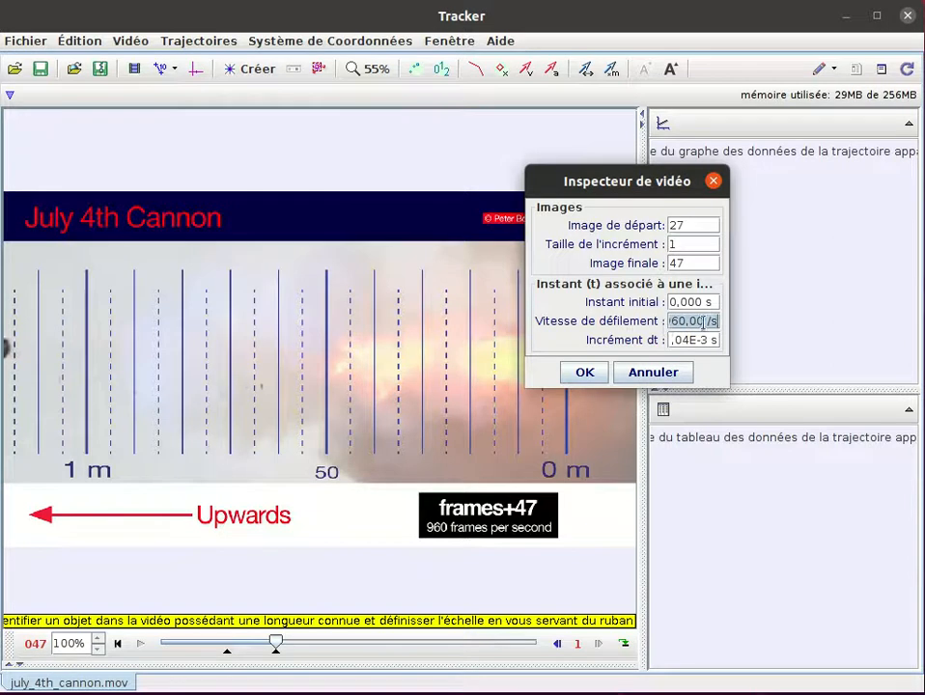
click(692, 340)
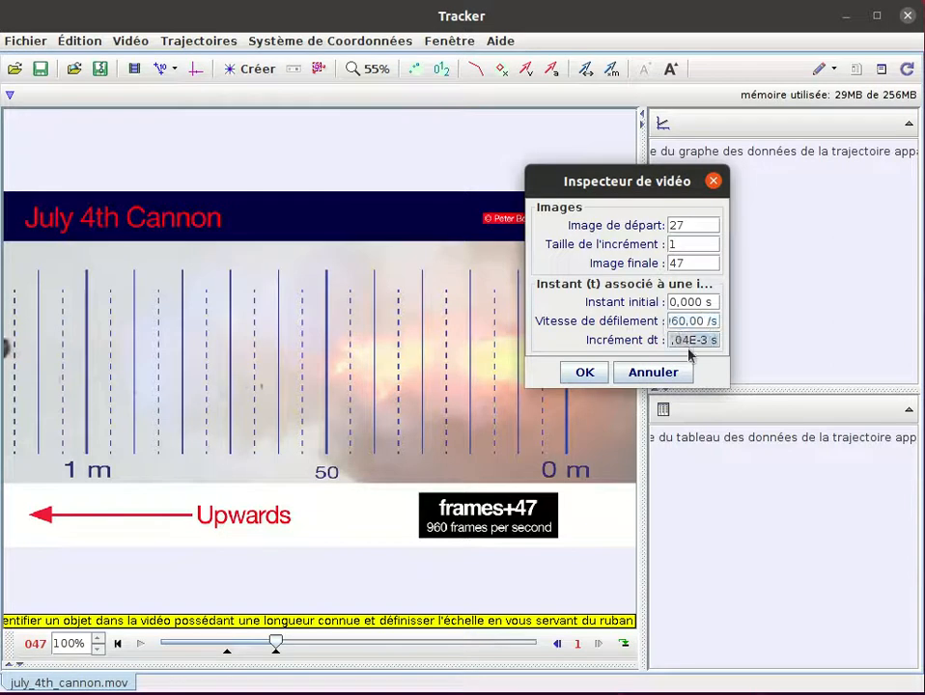
drag(674, 340, 704, 340)
click(681, 340)
click(586, 373)
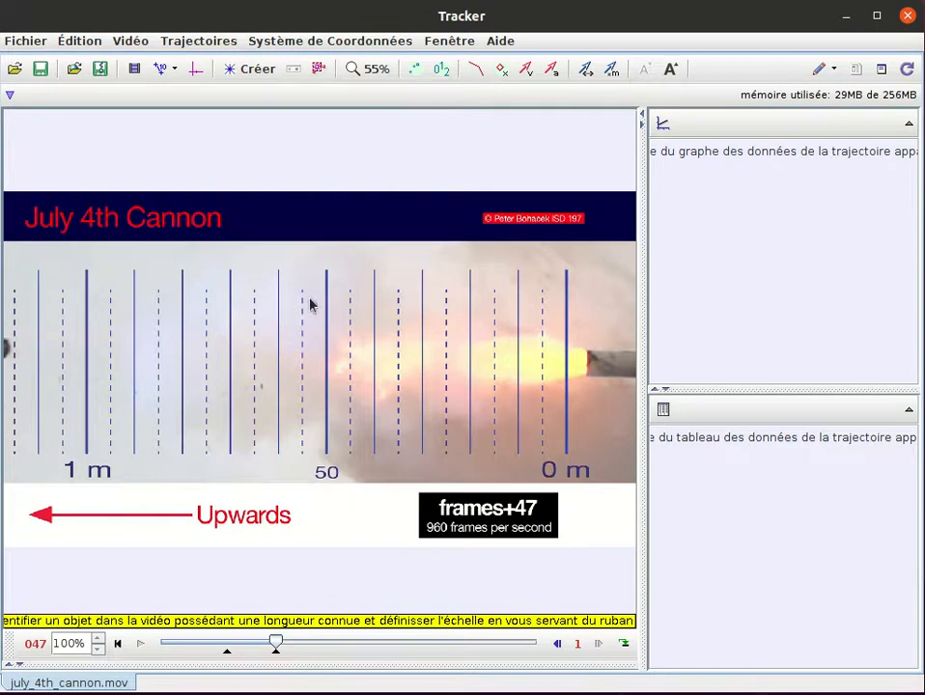
- Create a calibration stick running horizontally from the 0 m line to the 1 m line of the video's scale
click(175, 71)
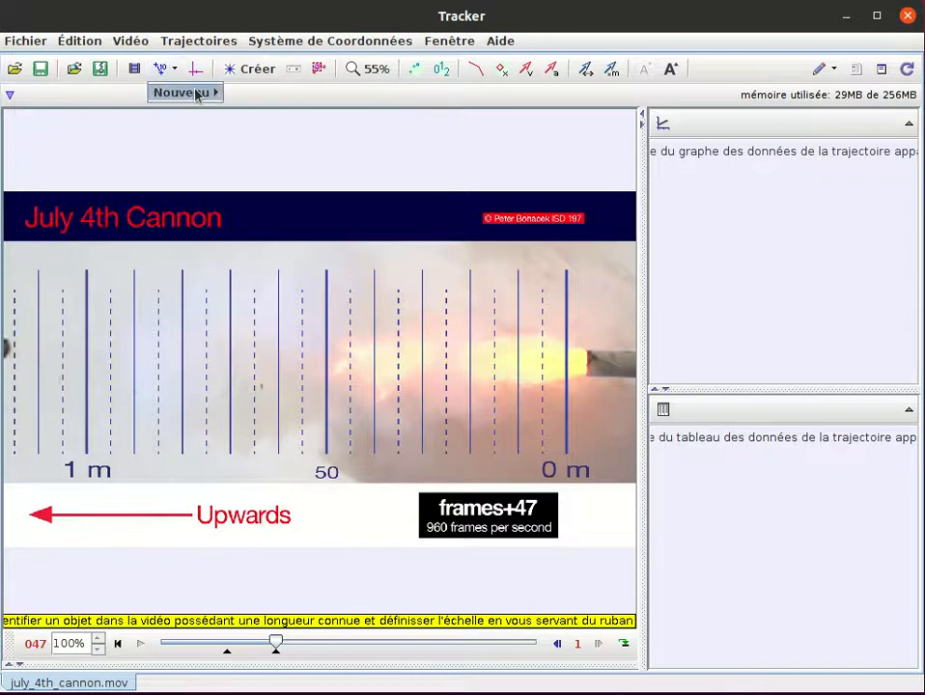
mouse_move(195, 94)
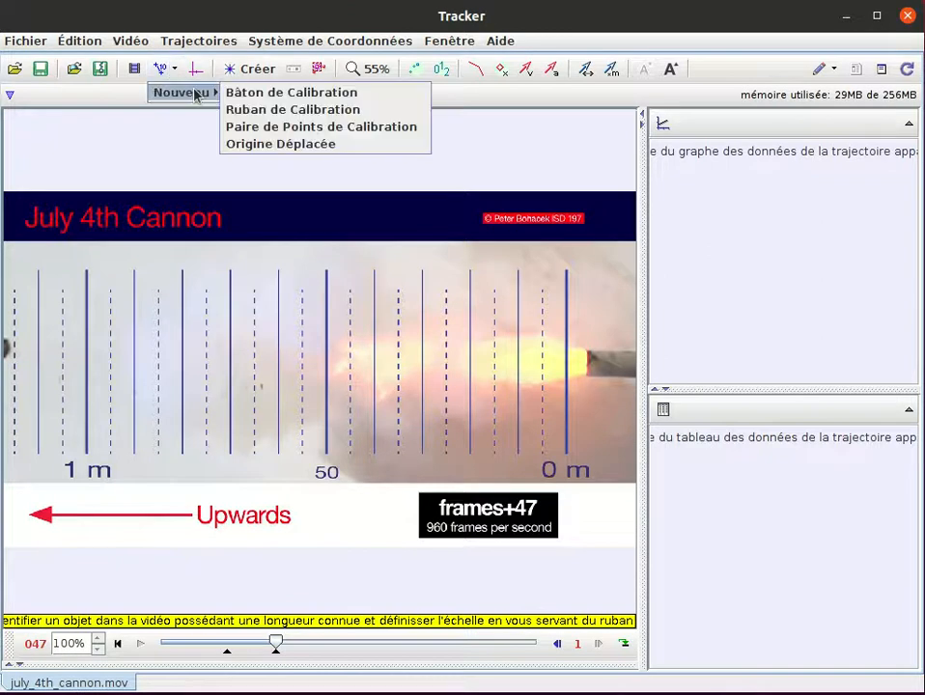
click(245, 95)
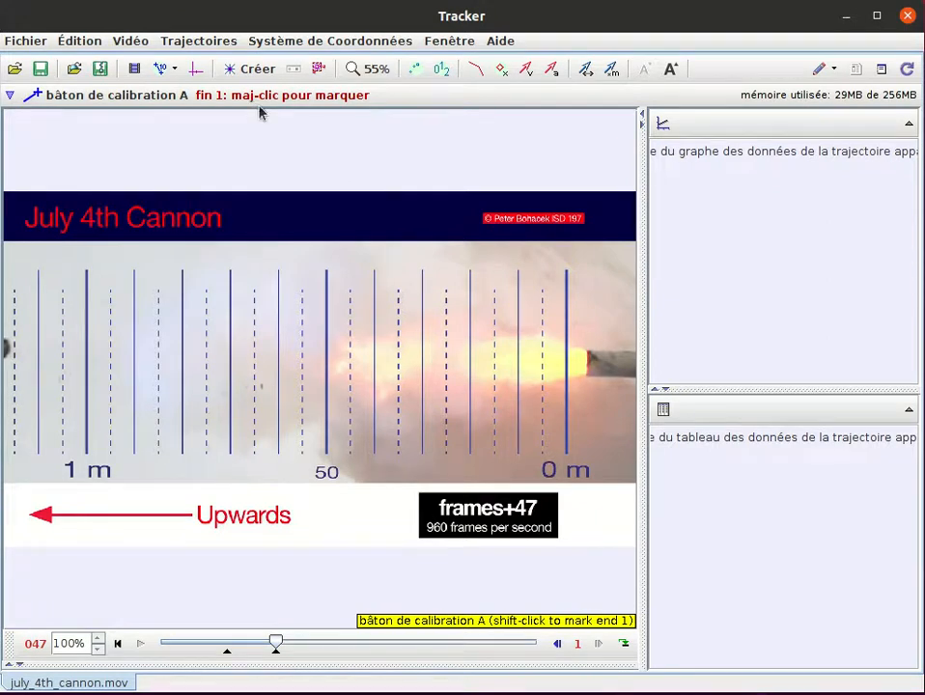
shift+click(566, 358)
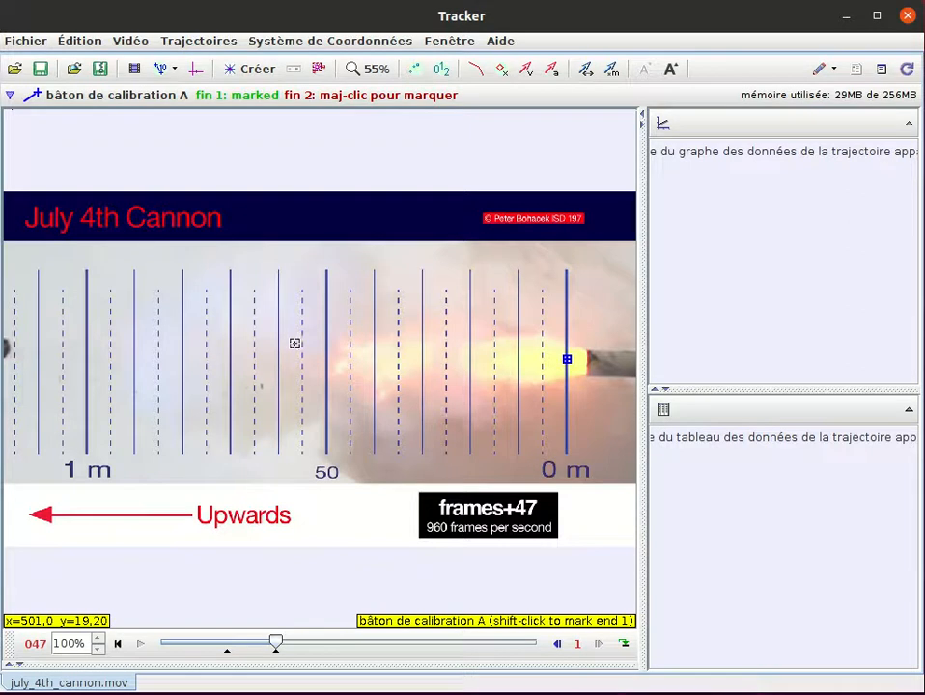
shift+click(86, 358)
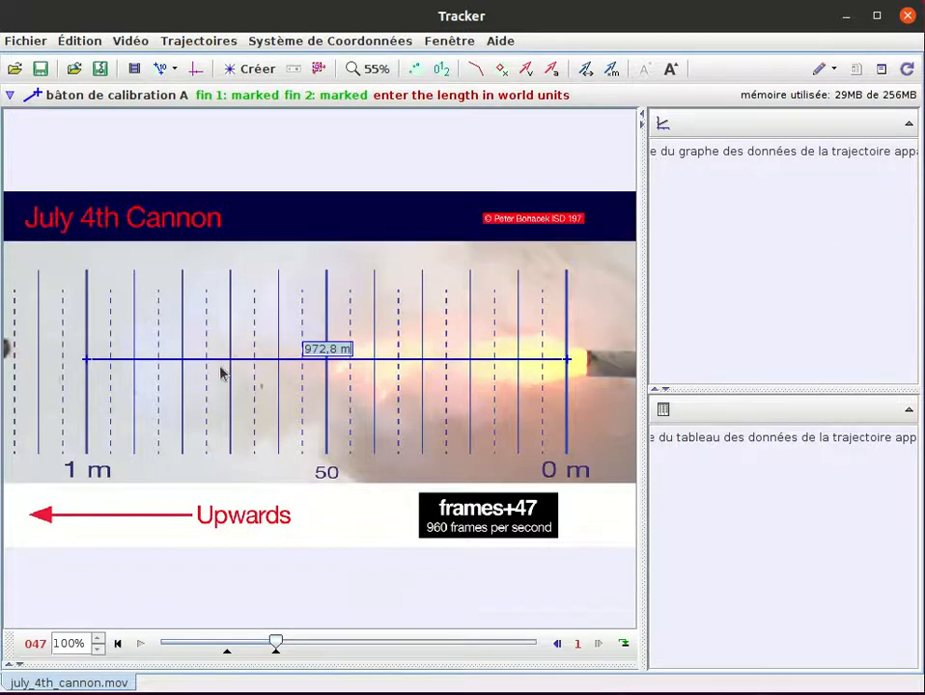
drag(86, 363, 89, 366)
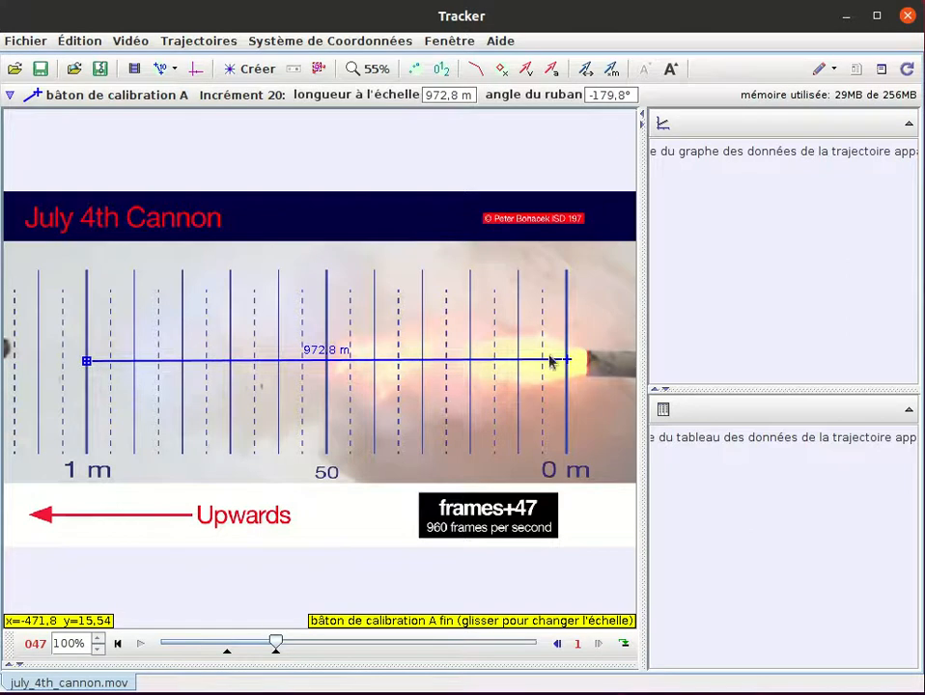
drag(572, 364, 569, 364)
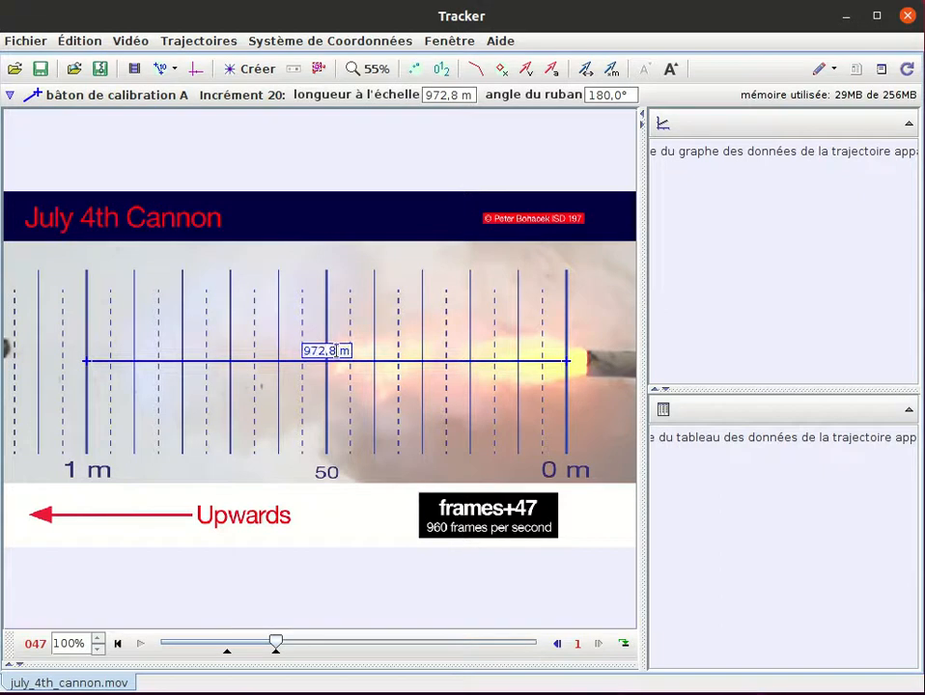
- Set the calibration stick's length to 1 m
key(BackSpace)
key(BackSpace)
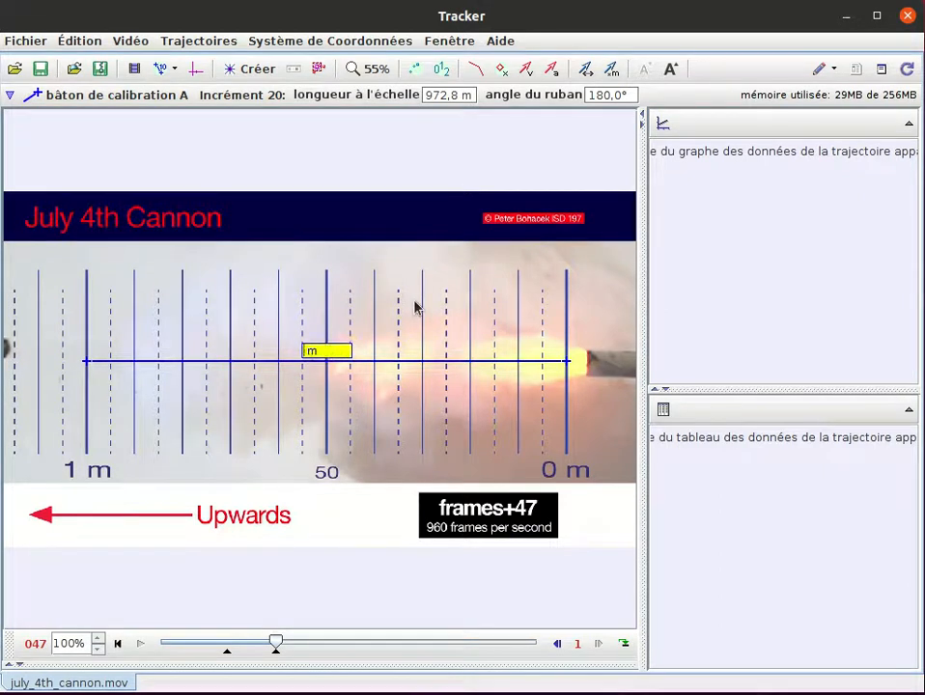
text(1)
key(Return)
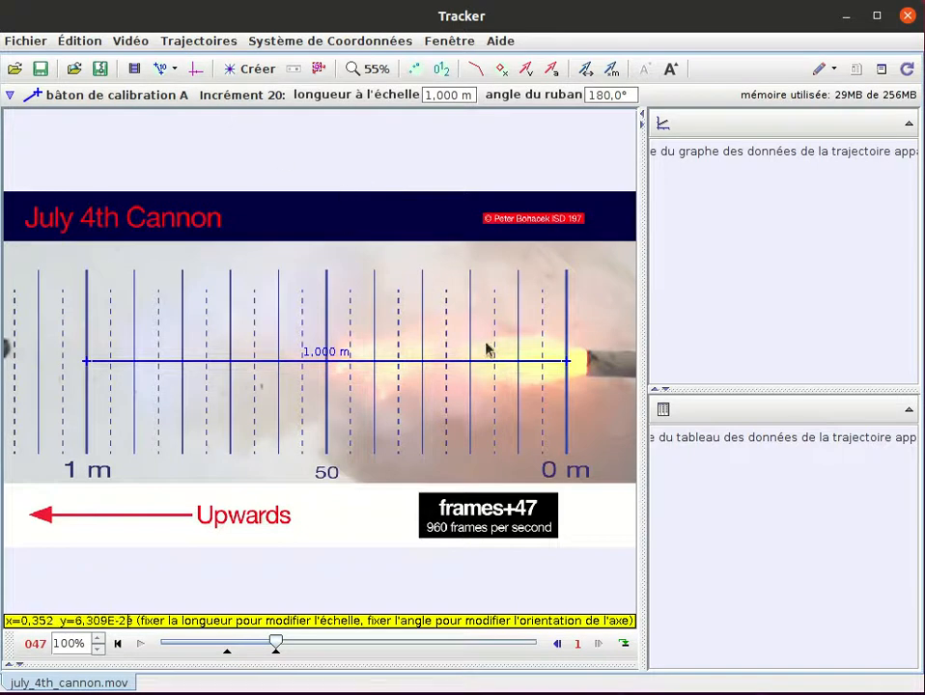
- Show the coordinate axes and place their origin on the 0 m line in front of the muzzle in start frame 27
click(195, 69)
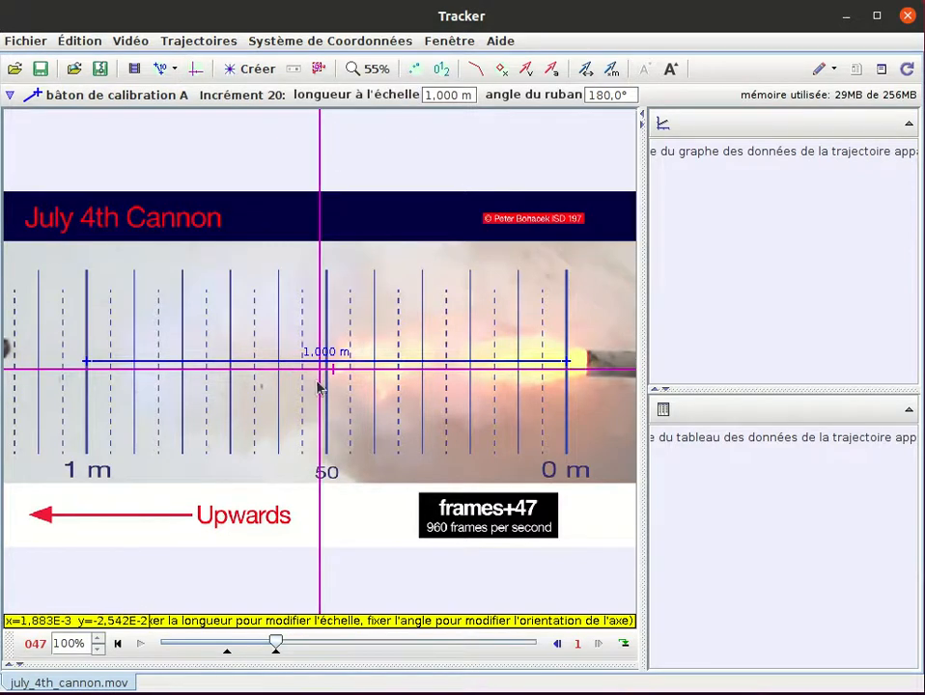
drag(322, 376, 334, 388)
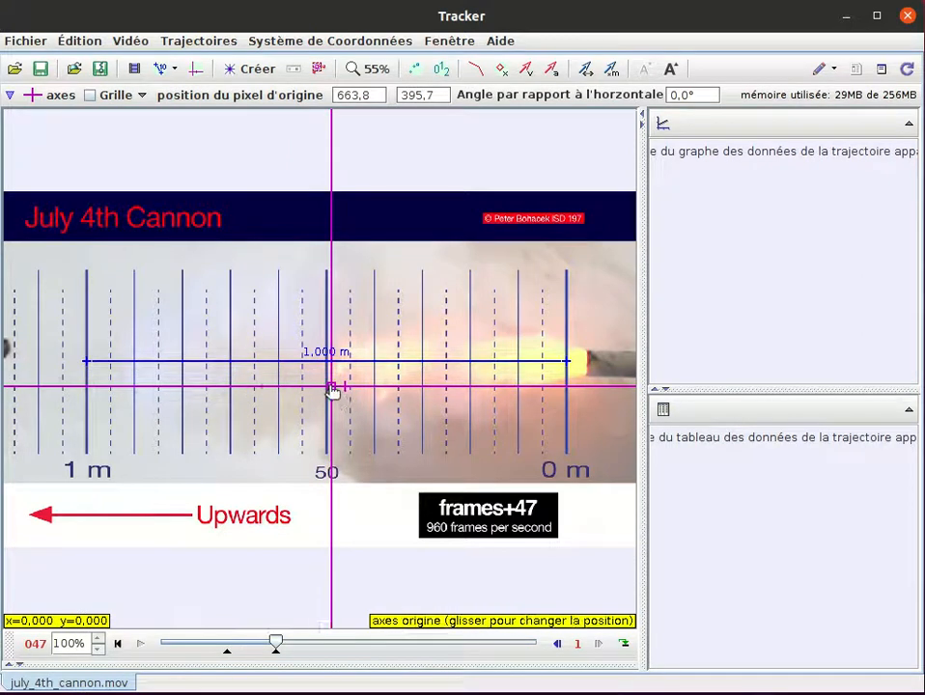
drag(332, 389, 550, 382)
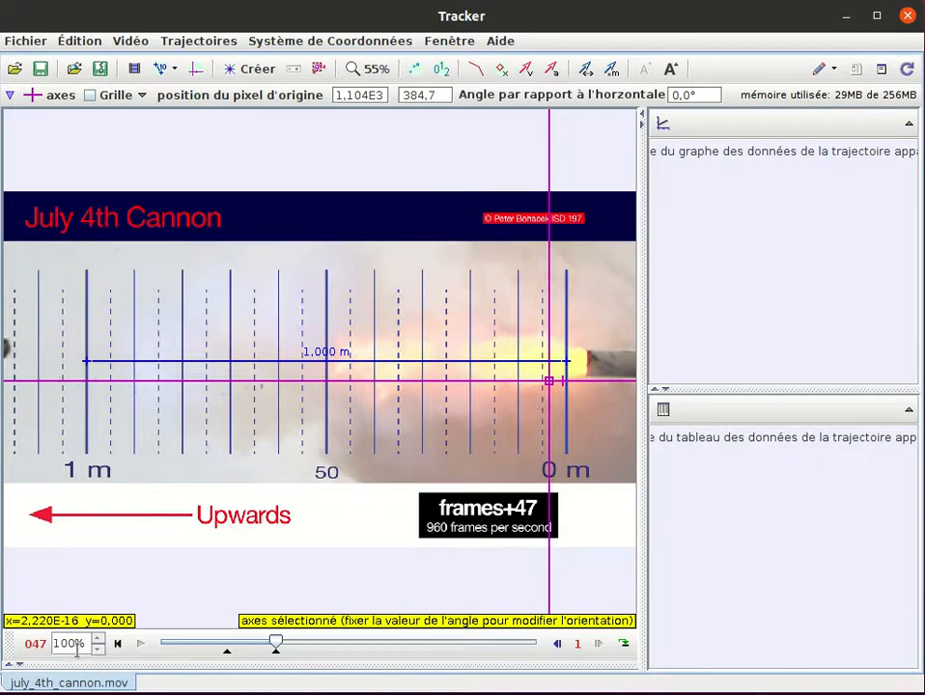
click(119, 644)
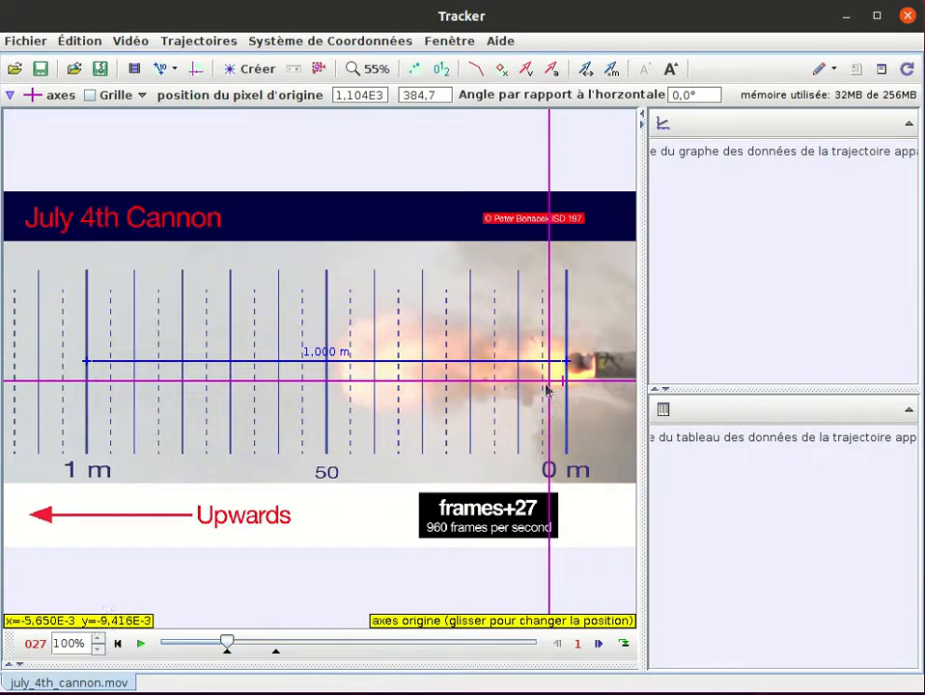
drag(553, 384, 568, 374)
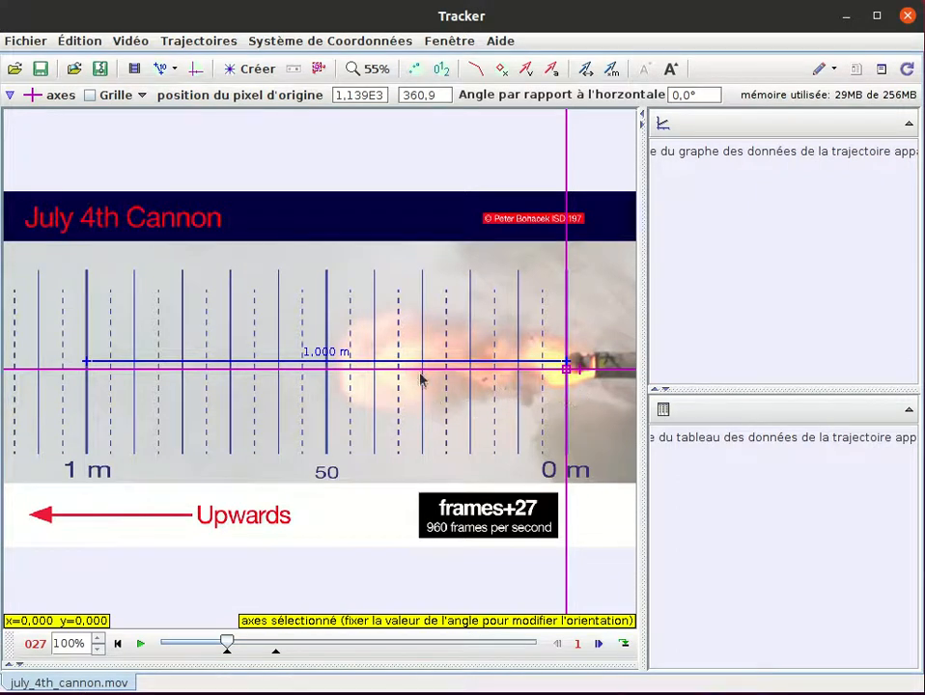
- Rotate the coordinate axes to 180° so the positive x-axis points along the projectile's direction of travel
click(583, 373)
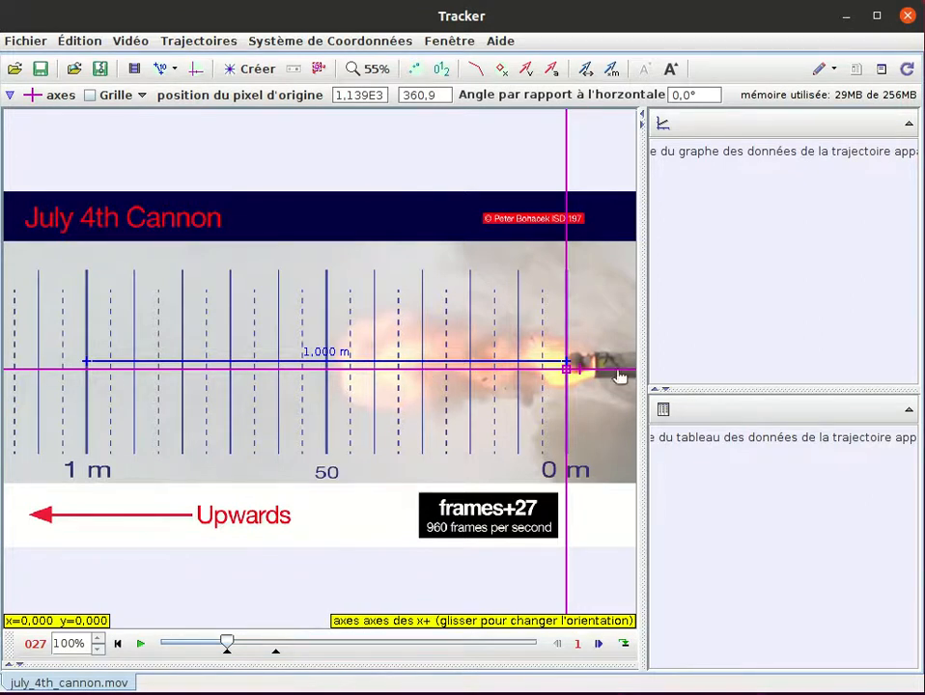
mouse_move(584, 374)
mouse_down()
mouse_move(598, 373)
mouse_move(599, 365)
mouse_move(594, 396)
mouse_move(600, 365)
mouse_move(593, 388)
mouse_move(601, 390)
mouse_move(598, 373)
mouse_up()
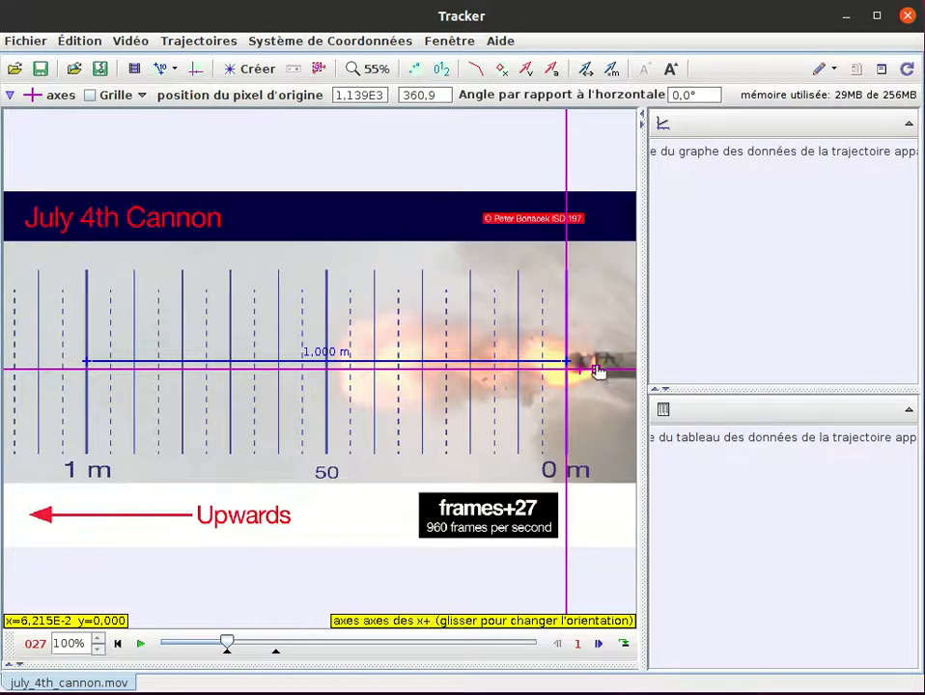
drag(599, 374, 599, 373)
click(581, 376)
drag(598, 373, 519, 374)
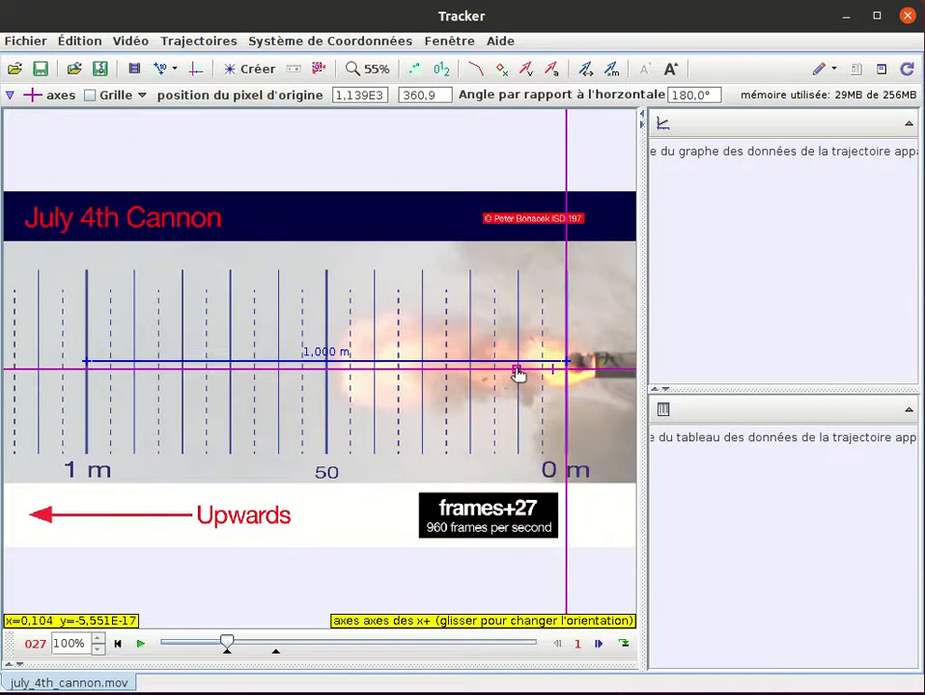
drag(517, 374, 514, 372)
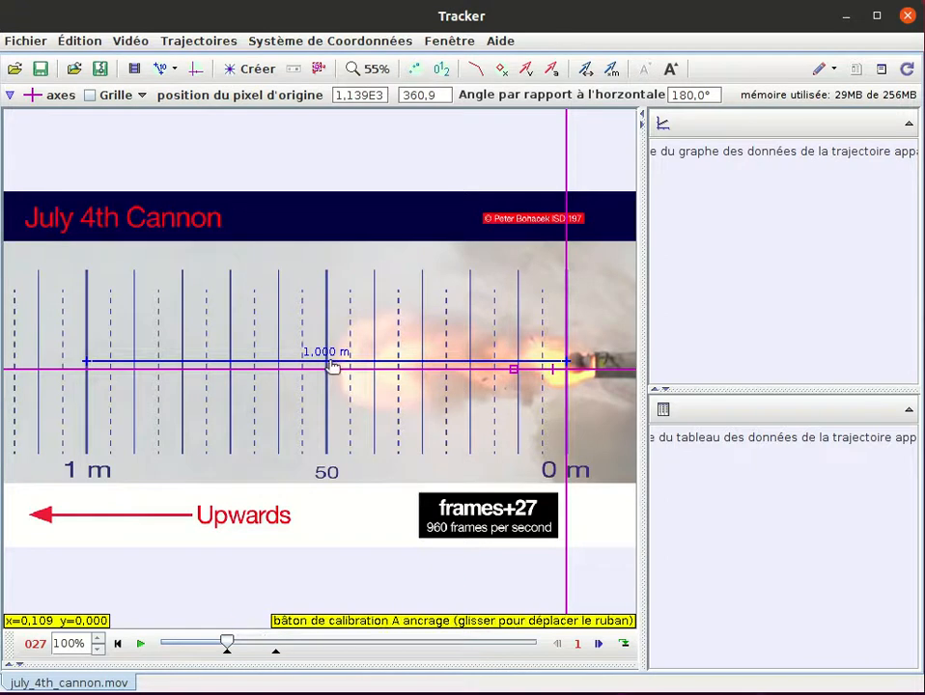
click(555, 376)
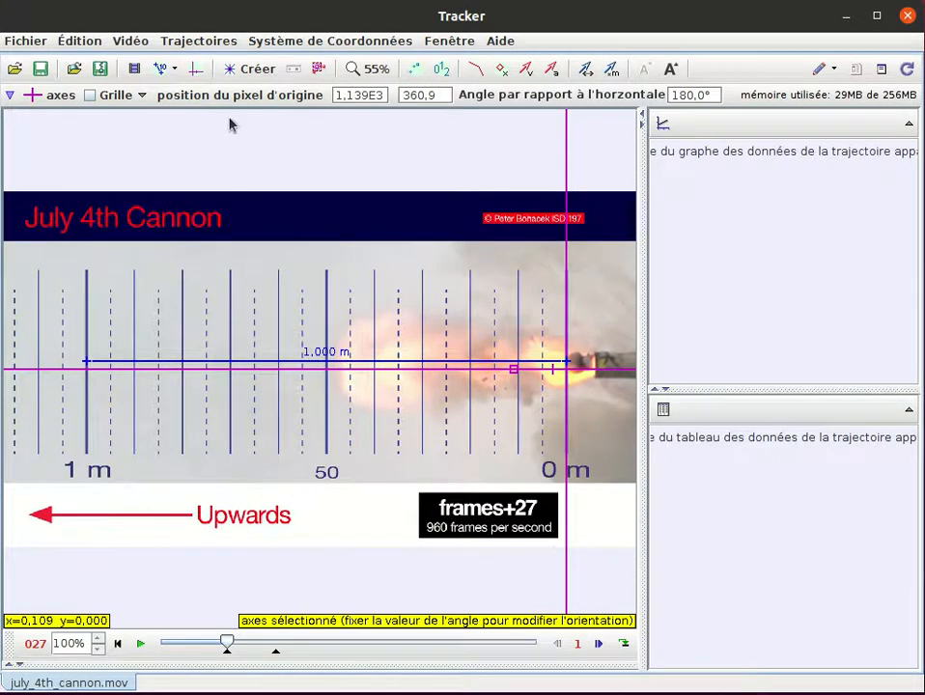
- Create a point mass track and mark the projectile's leading edge in start frame 27
click(249, 70)
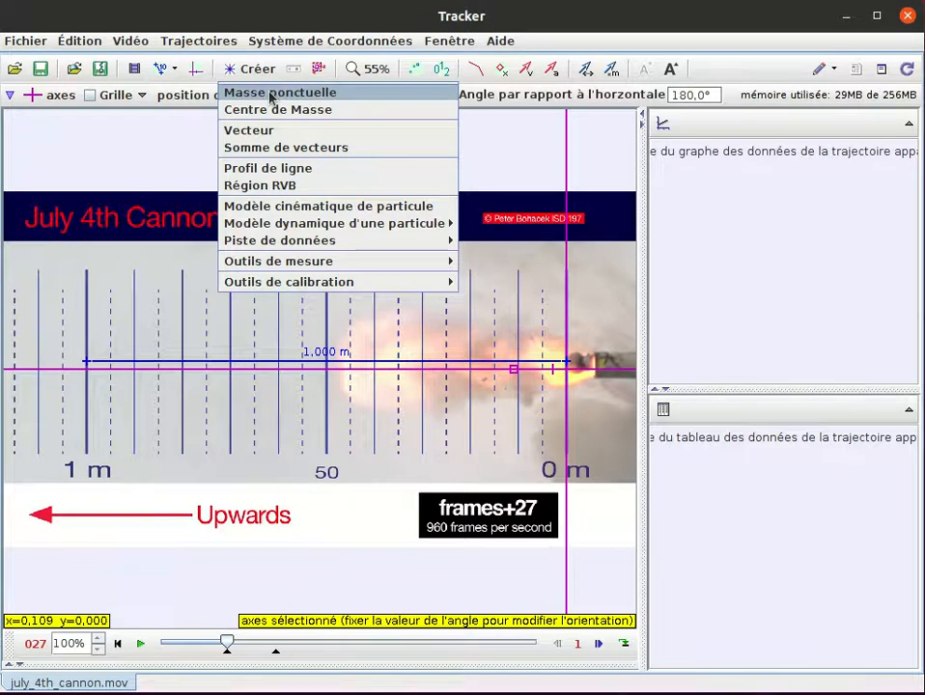
click(271, 95)
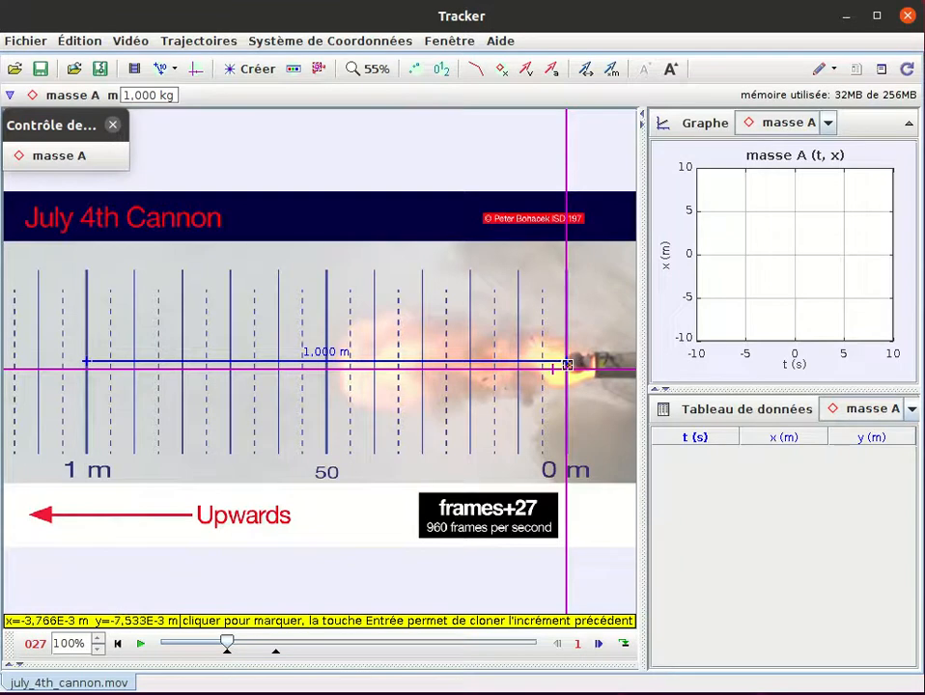
shift+click(567, 364)
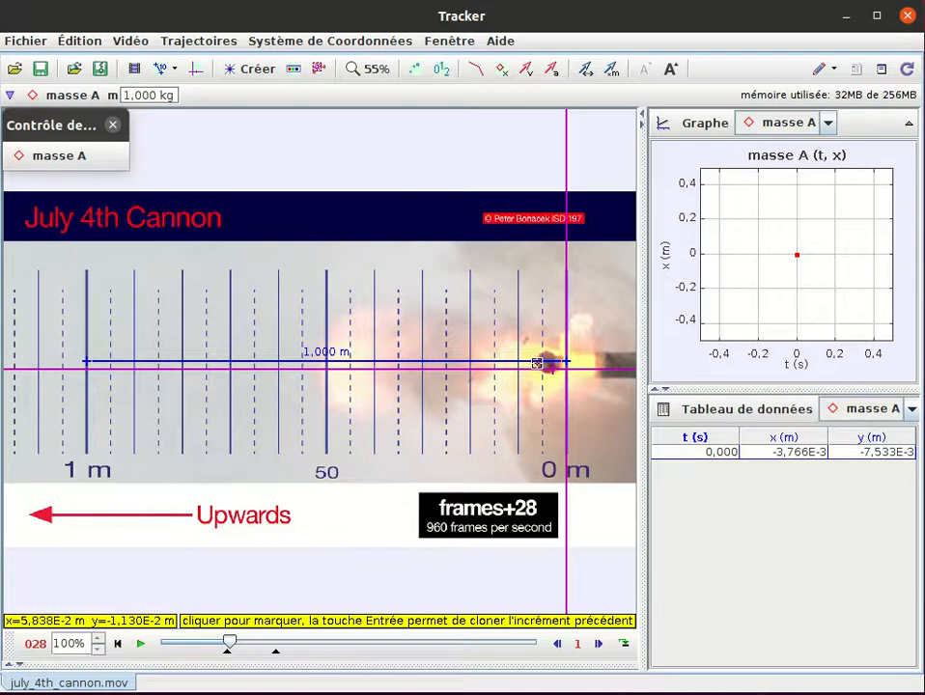
- Mark the projectile's leading edge for the point mass in each successive frame from 28 to 46
click(538, 364)
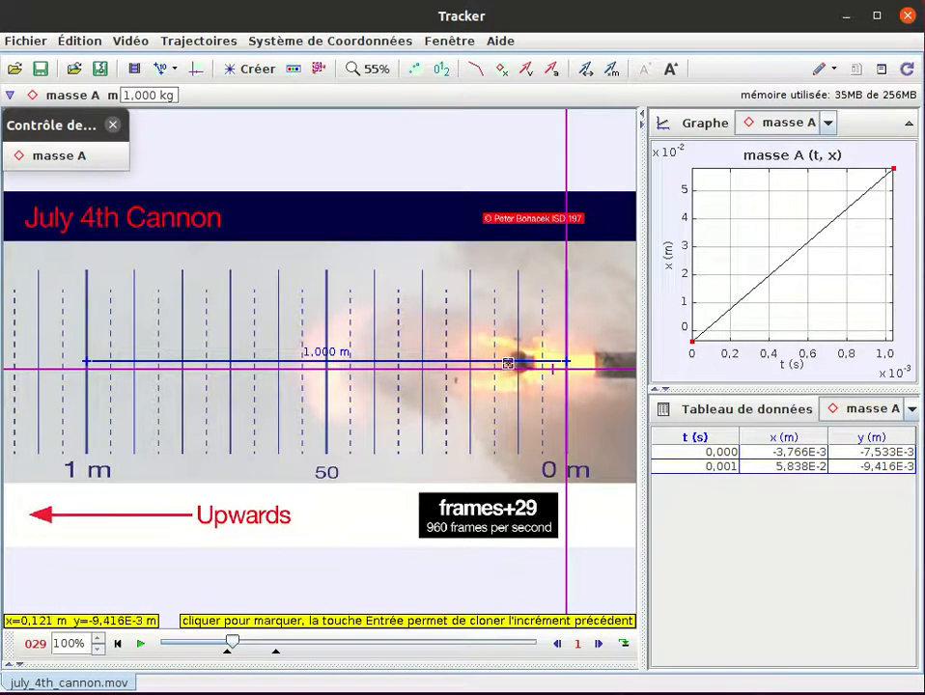
click(508, 364)
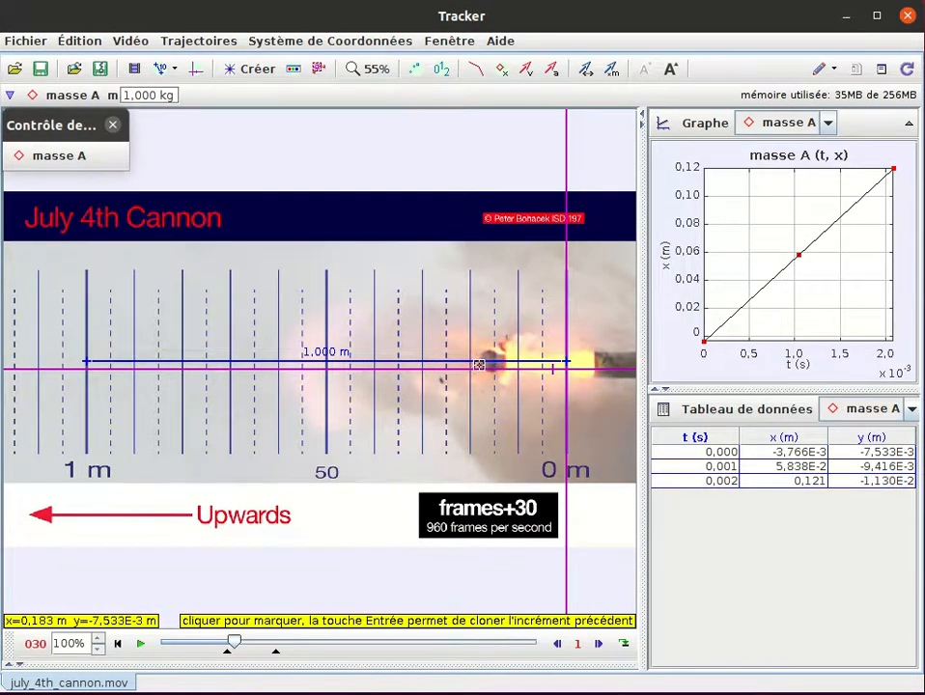
click(479, 365)
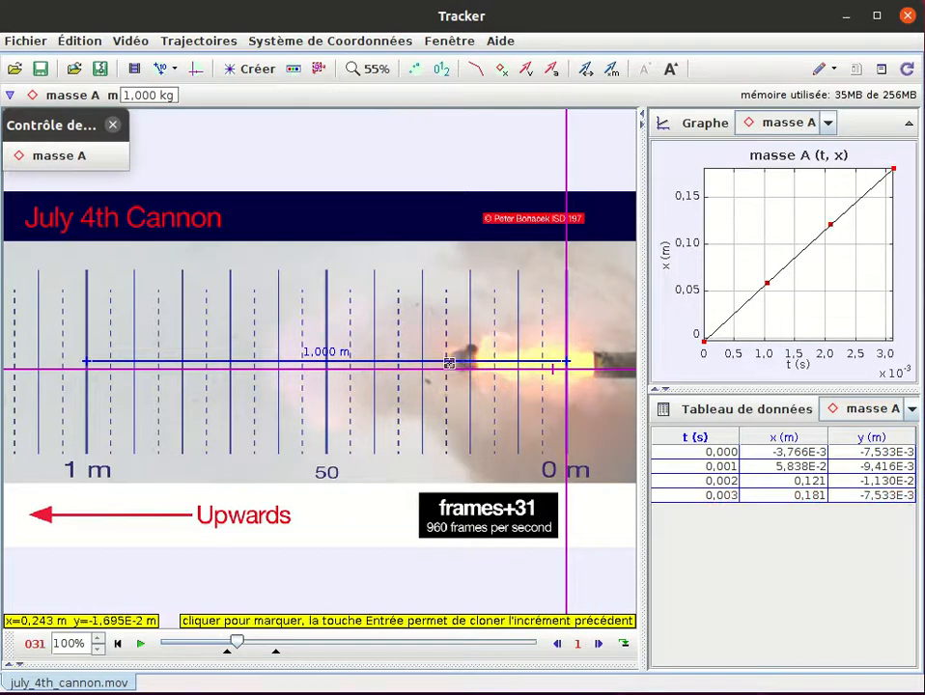
click(449, 364)
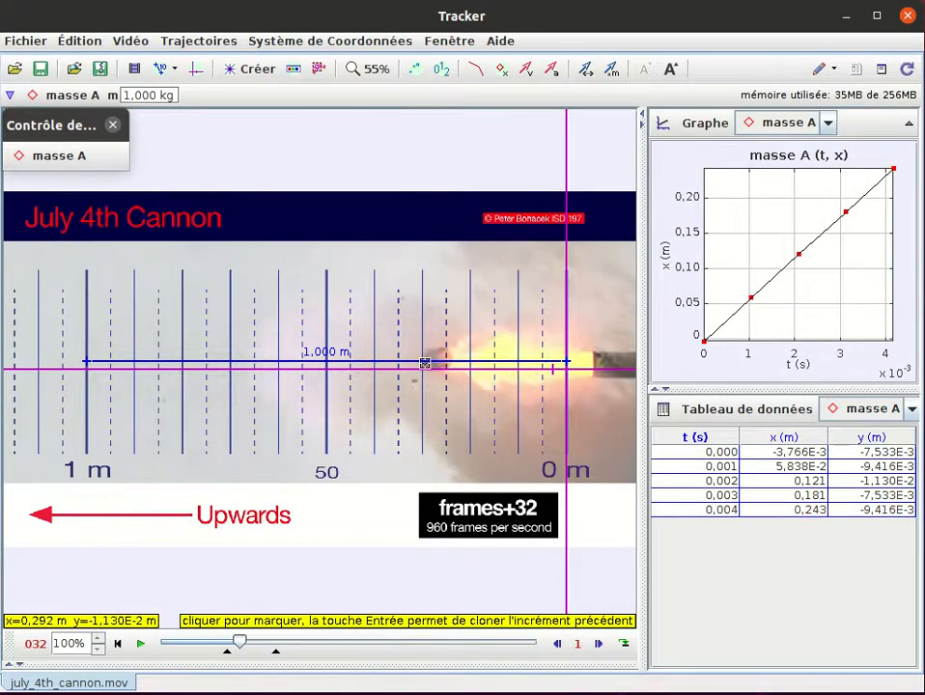
click(421, 363)
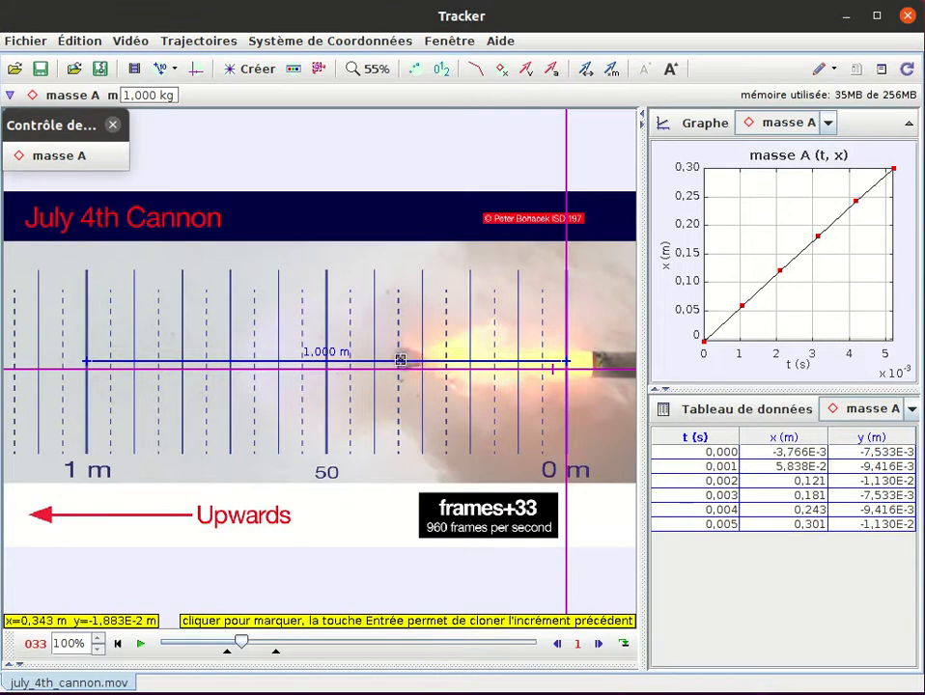
click(391, 363)
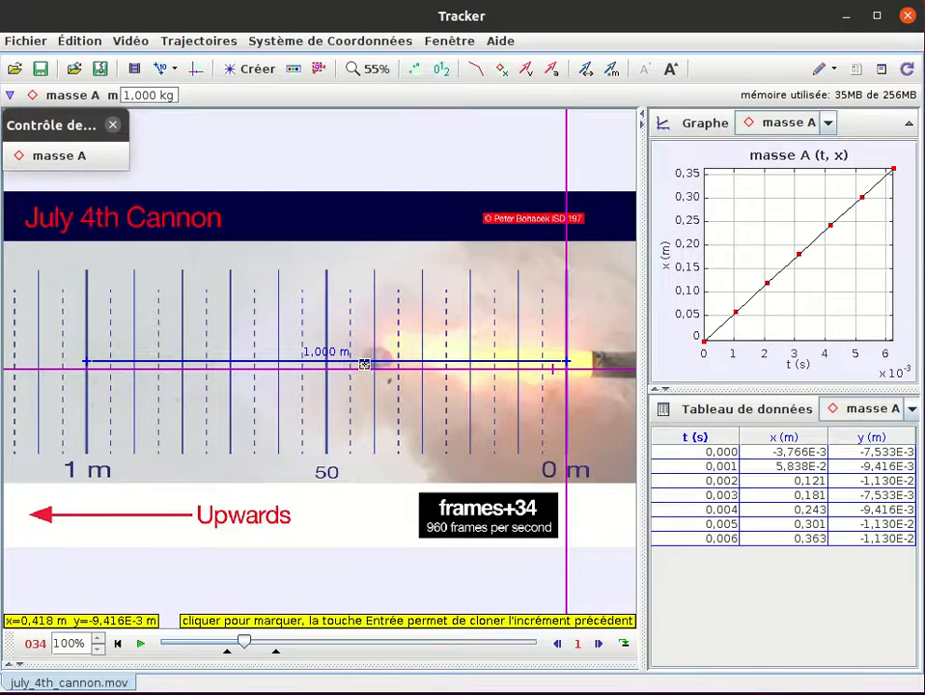
click(363, 364)
click(333, 363)
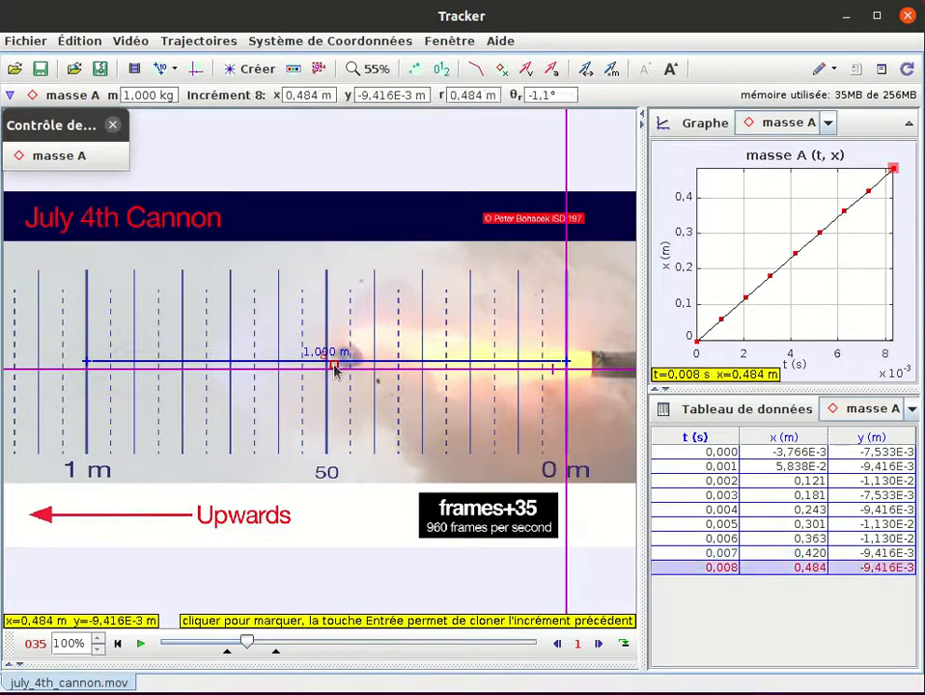
click(305, 361)
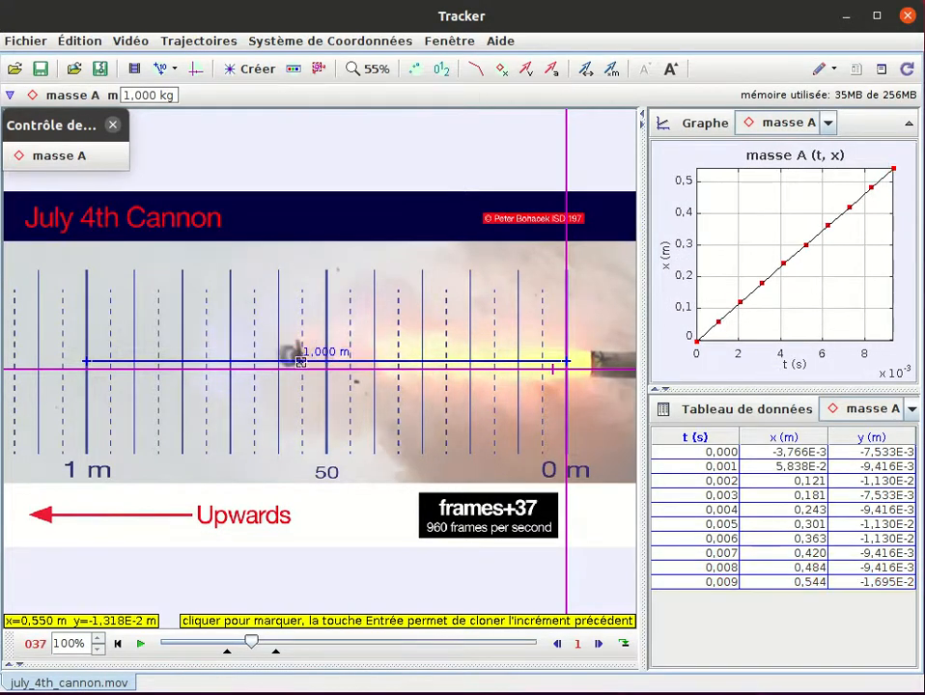
click(277, 358)
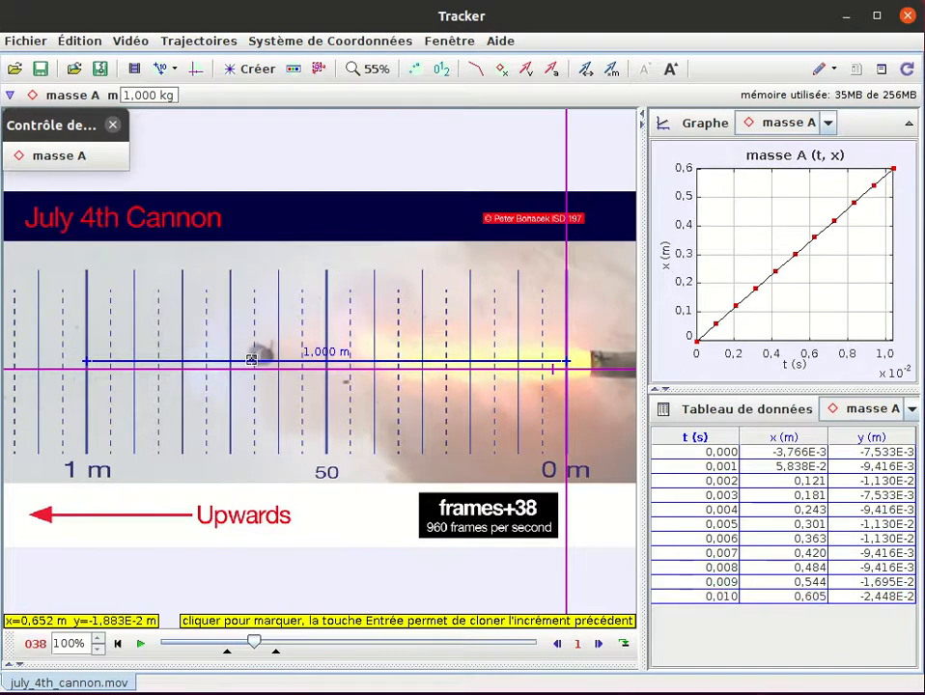
click(246, 358)
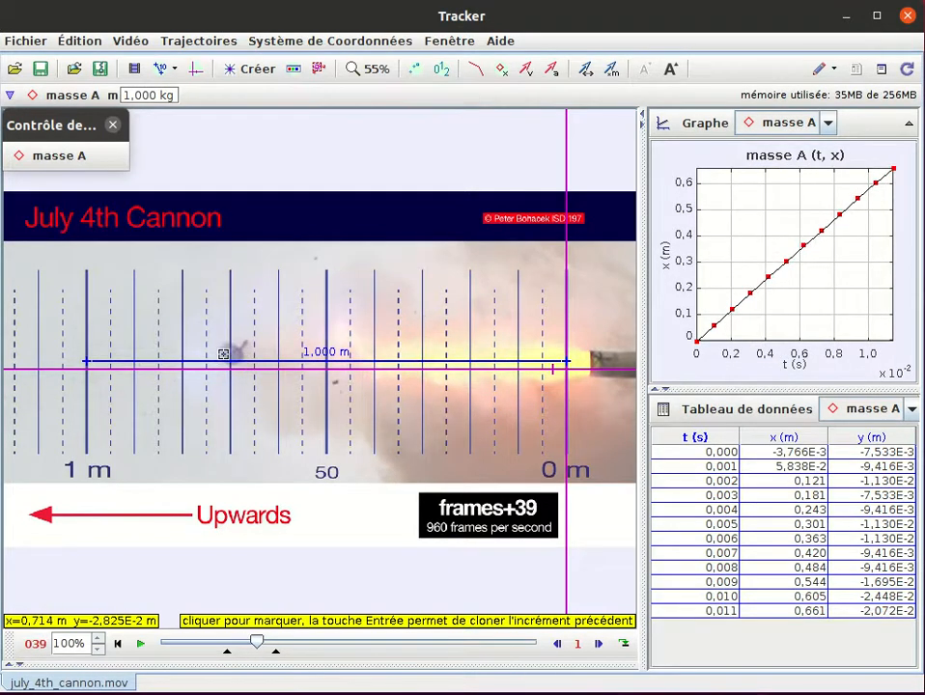
click(220, 354)
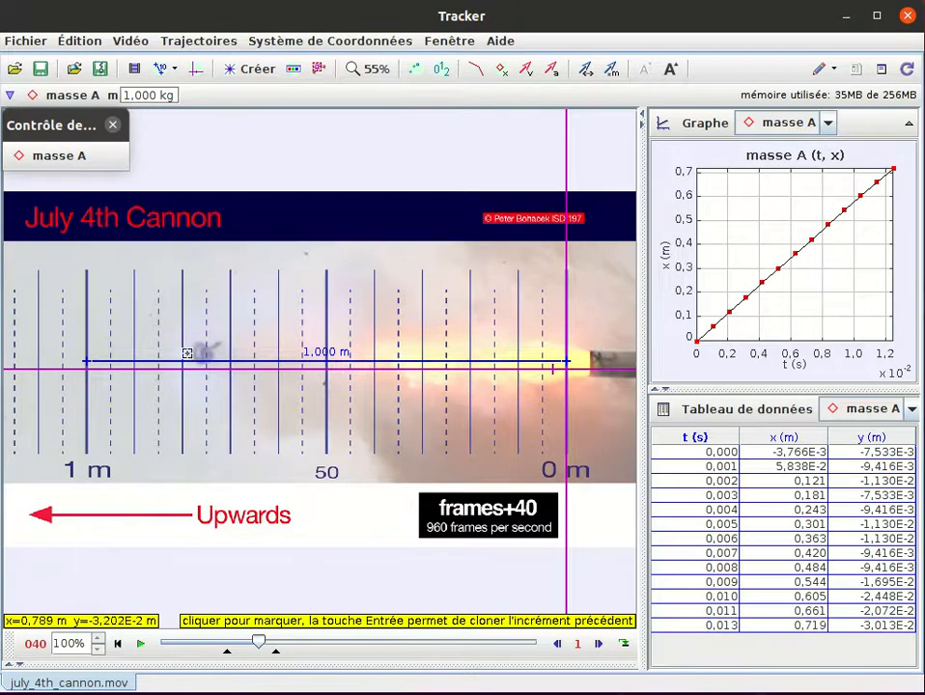
click(191, 353)
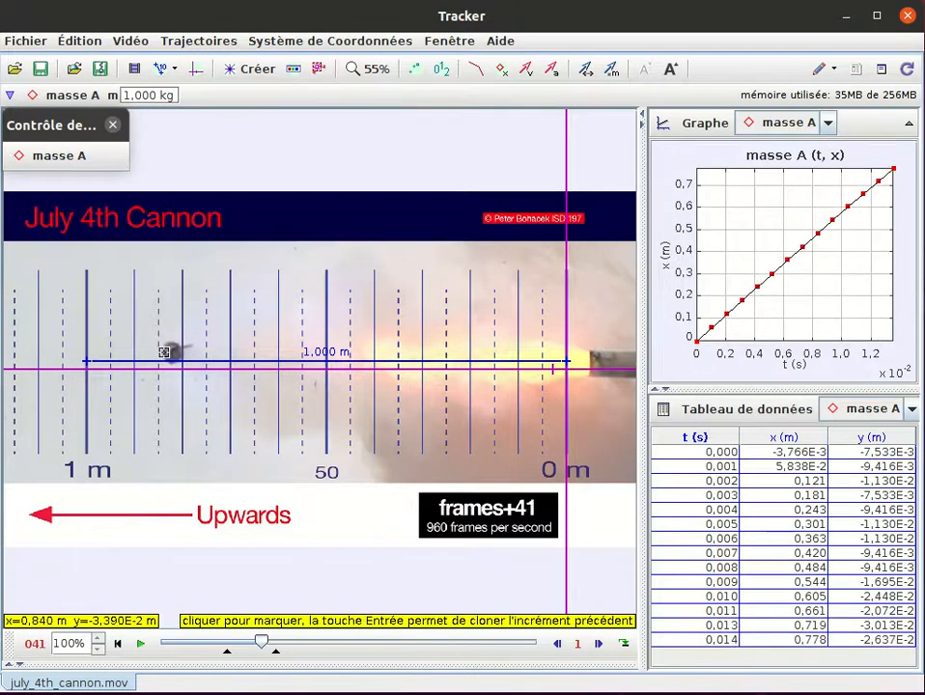
click(165, 352)
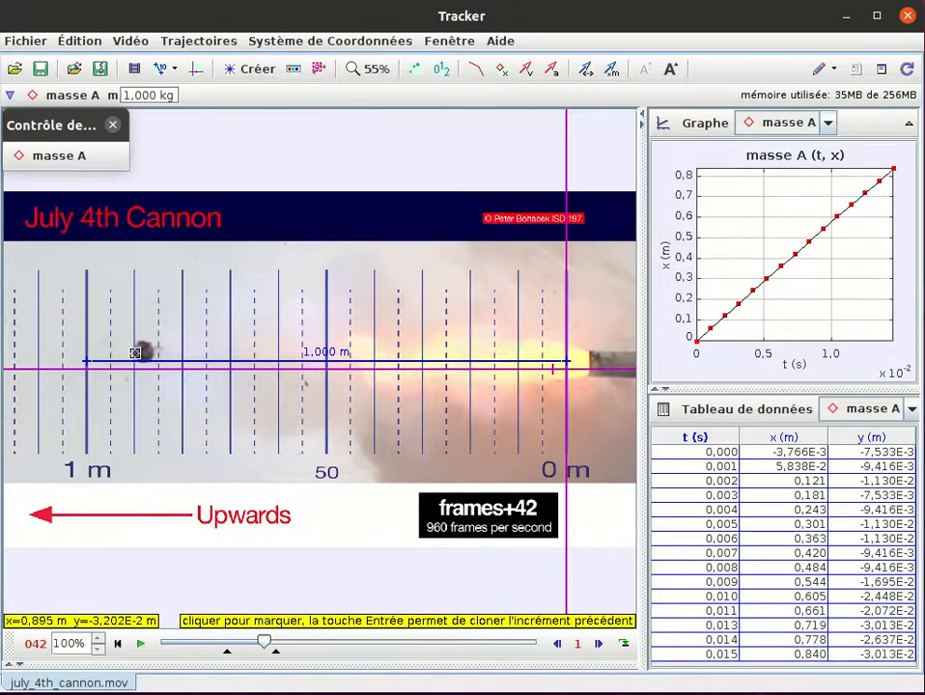
click(137, 354)
click(106, 355)
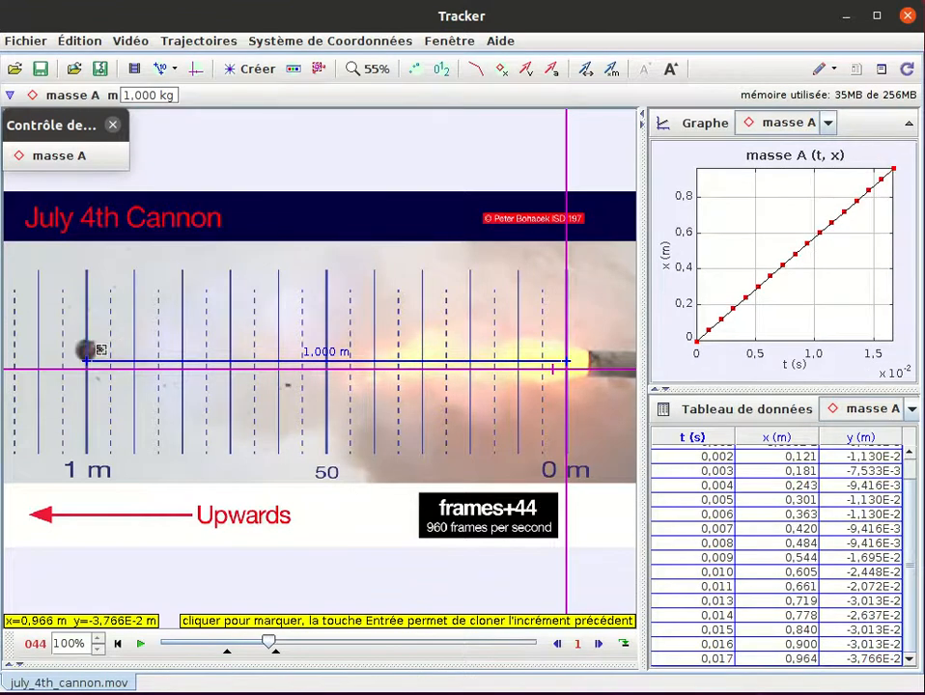
click(76, 349)
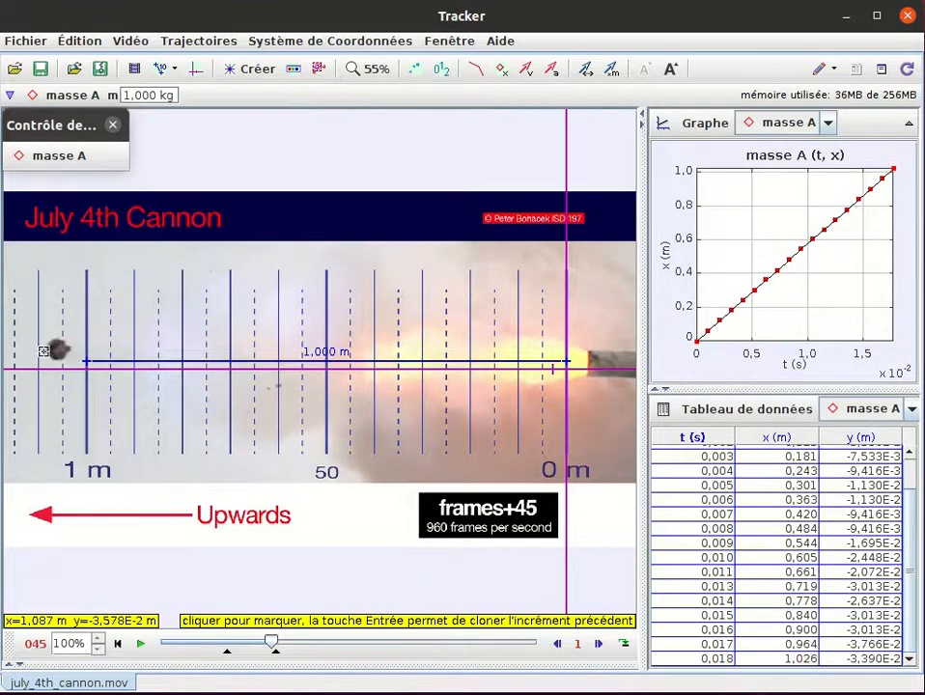
click(48, 354)
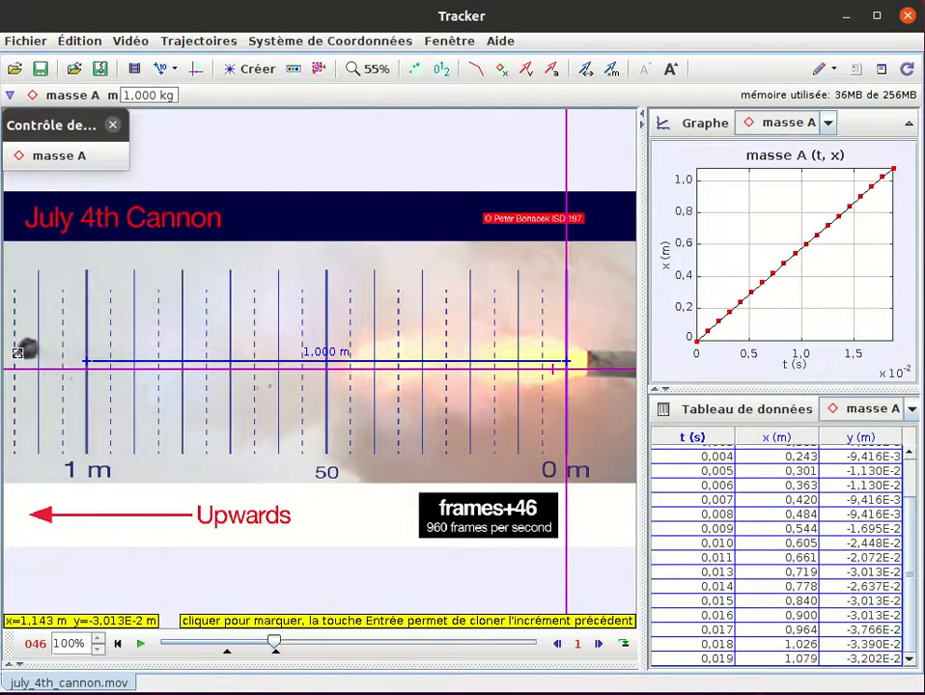
click(19, 349)
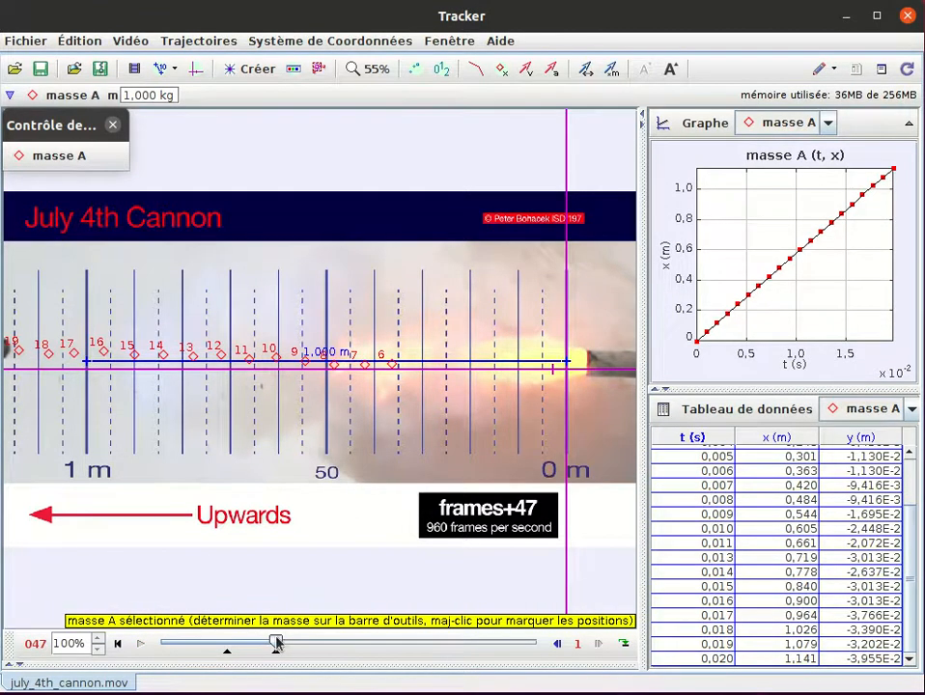
- Return the video to frame 45 and examine the times and the x and y positions throughout the point mass's data table
mouse_move(276, 643)
mouse_down()
mouse_move(229, 636)
mouse_move(270, 646)
mouse_move(242, 647)
mouse_move(232, 645)
mouse_move(274, 647)
mouse_up()
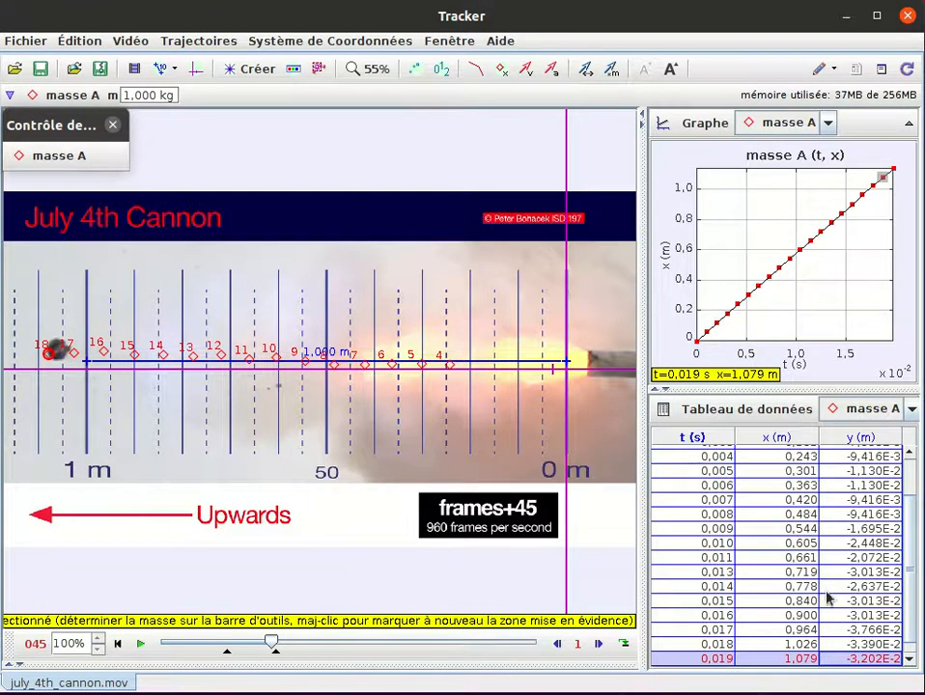
scroll(736, 543, up, 2)
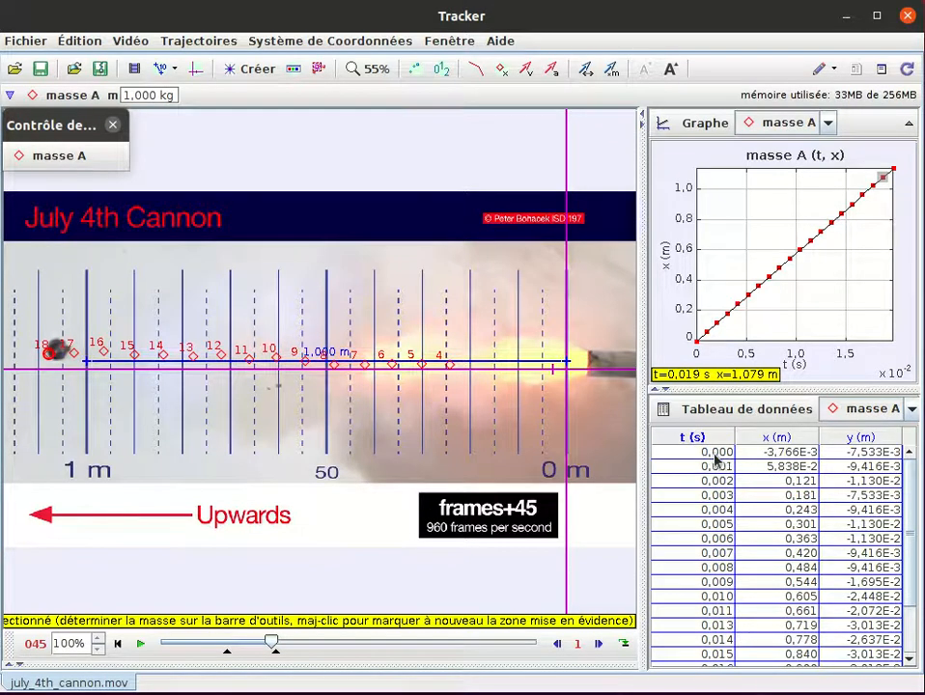
scroll(714, 468, down, 1)
scroll(715, 470, up, 1)
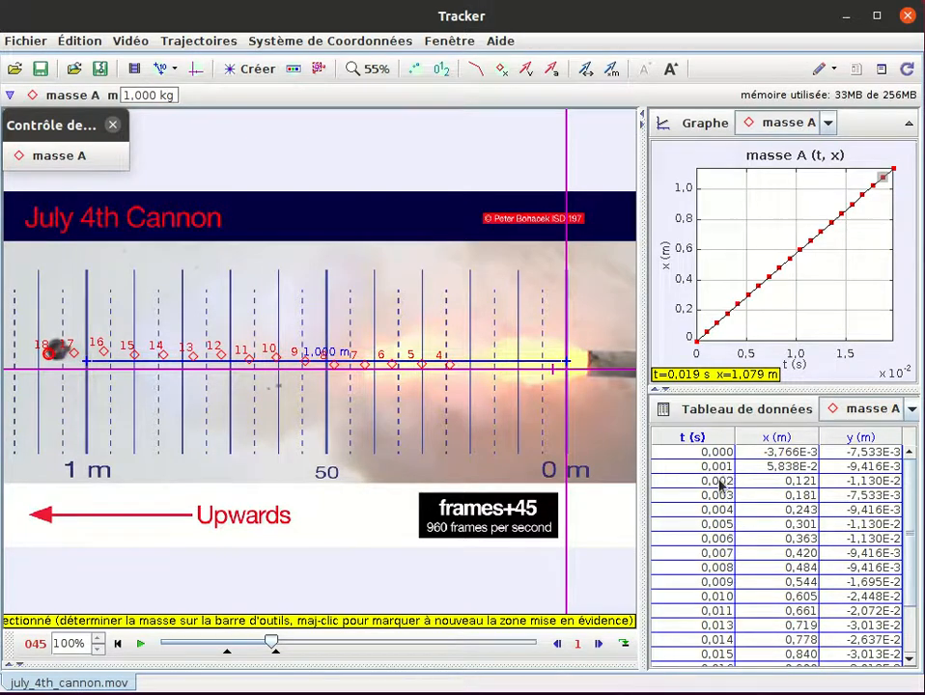
scroll(714, 528, down, 2)
scroll(716, 533, up, 2)
scroll(705, 522, down, 2)
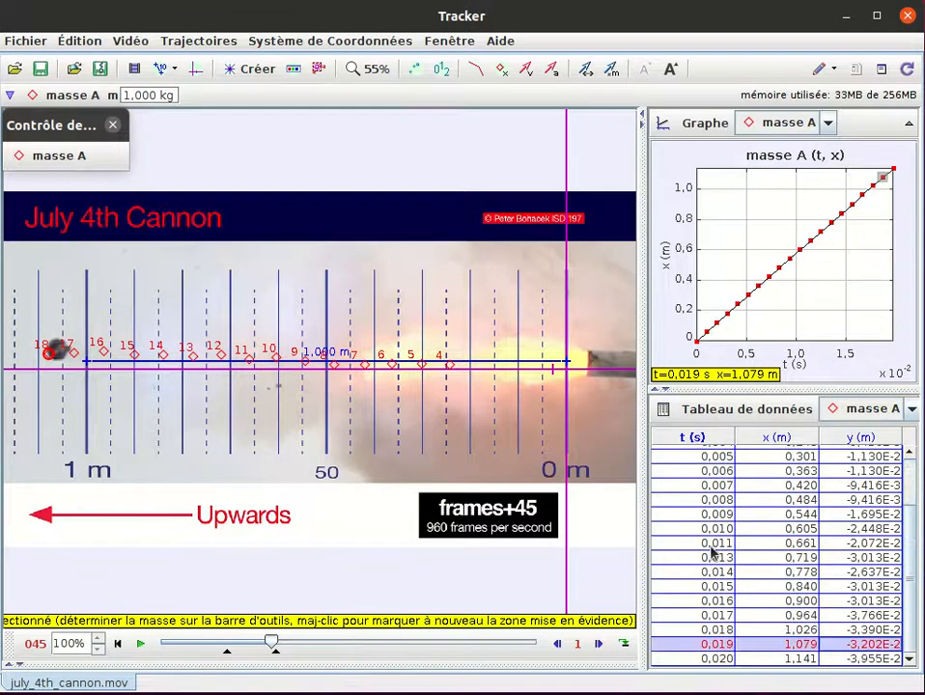
scroll(772, 477, up, 2)
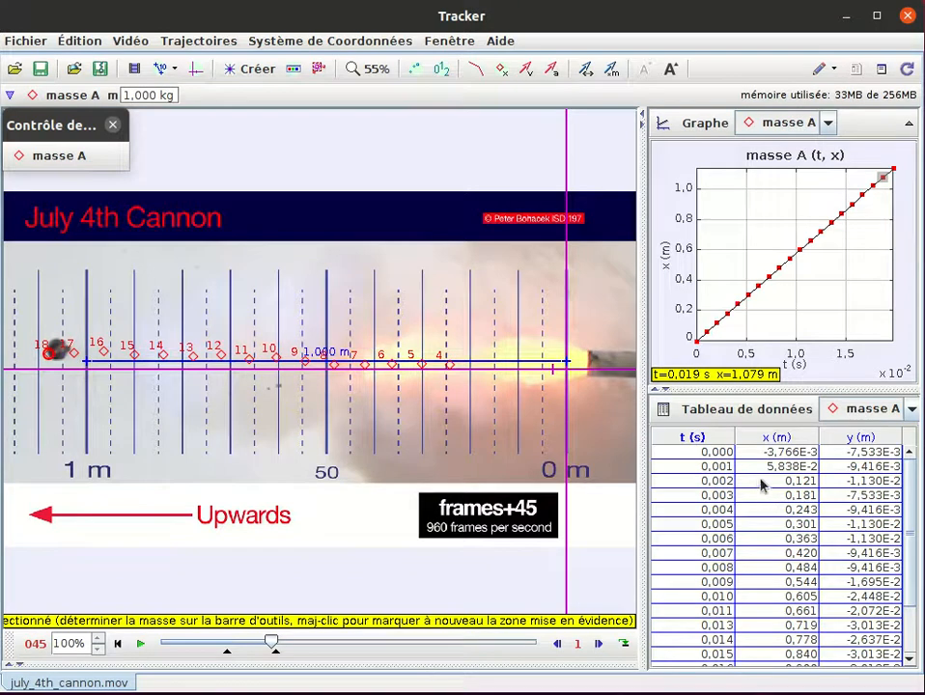
scroll(759, 489, down, 2)
scroll(759, 491, up, 2)
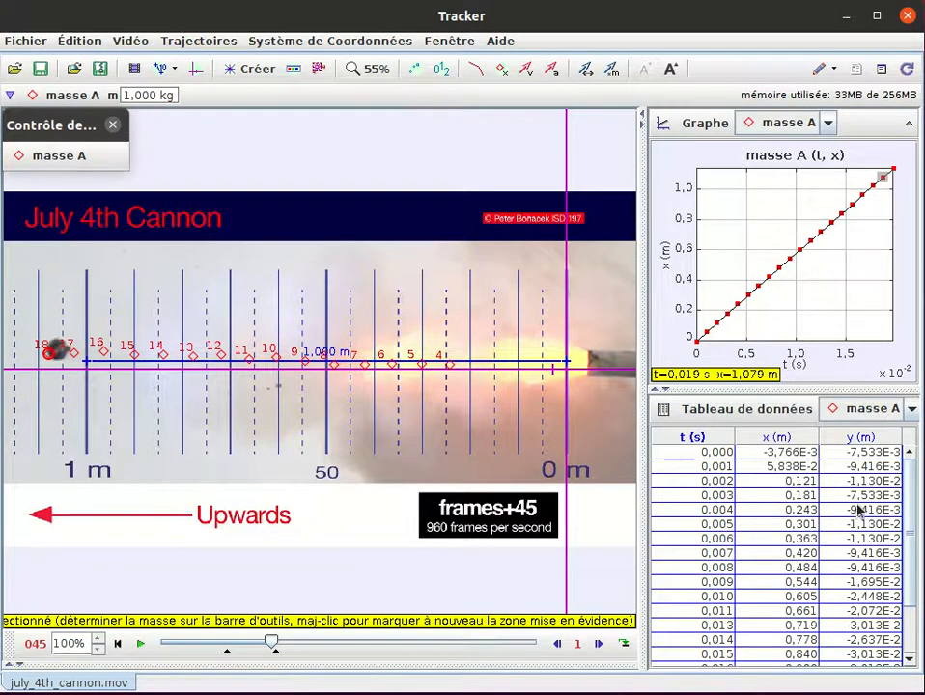
- Hide the y column of the data table, add the vx and ax columns, and review the velocity and acceleration values
click(721, 414)
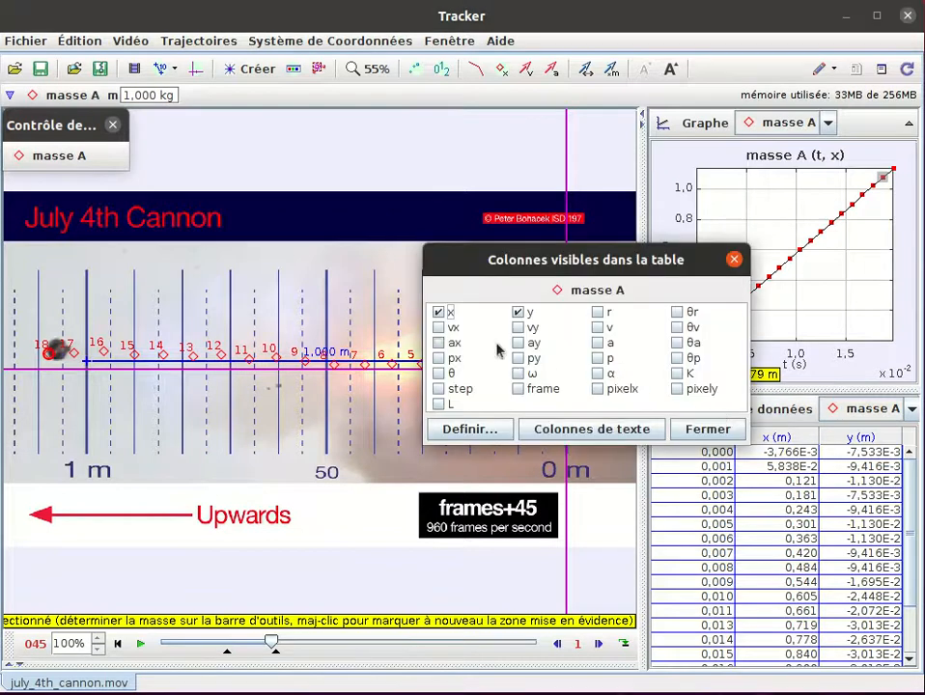
click(522, 312)
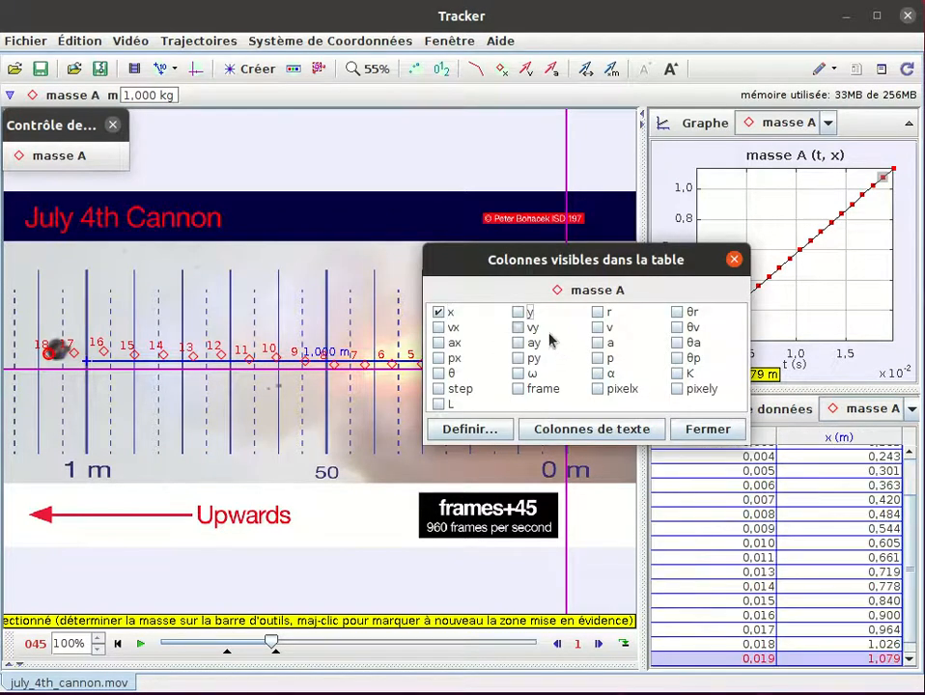
click(439, 329)
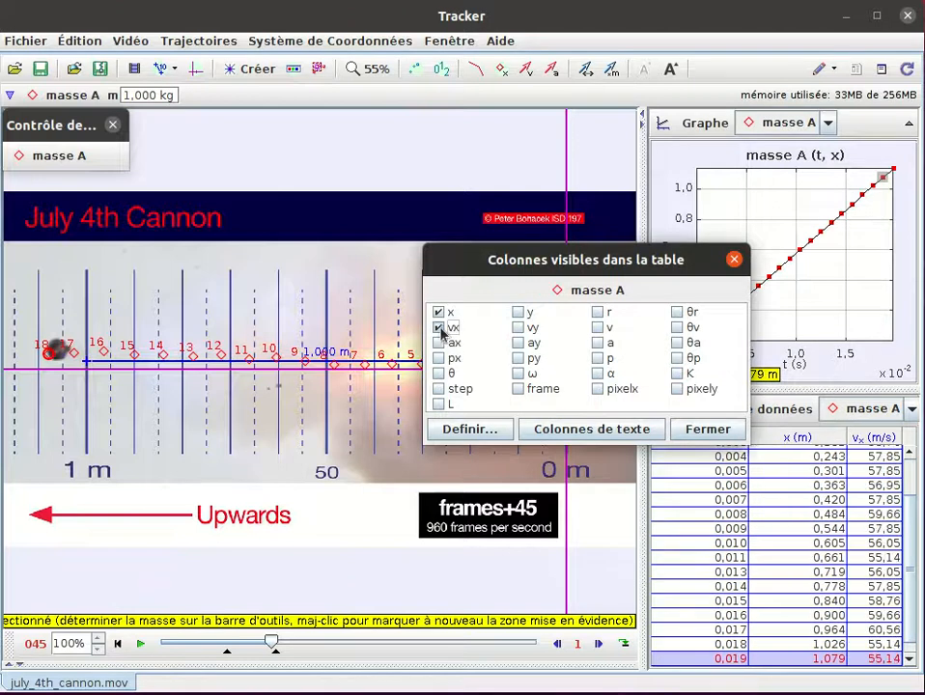
click(439, 343)
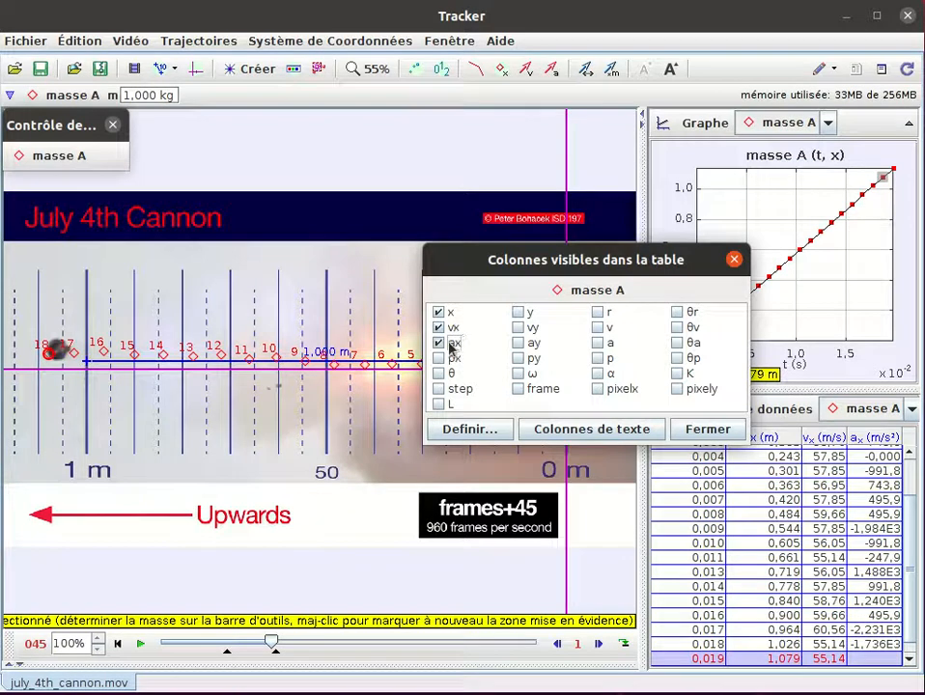
click(701, 432)
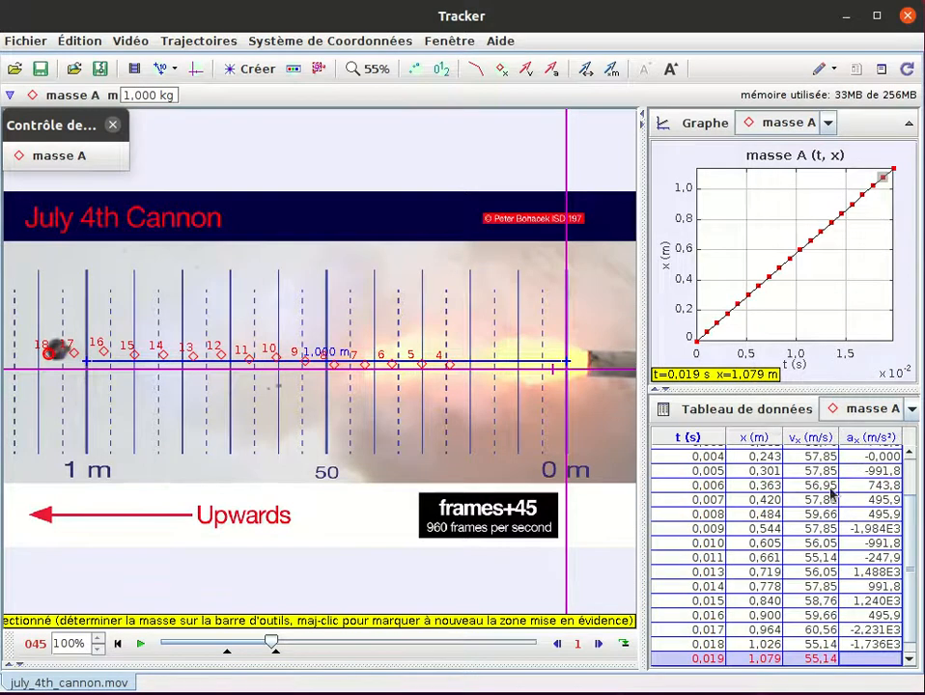
scroll(831, 502, up, 1)
scroll(831, 507, down, 2)
scroll(819, 517, up, 2)
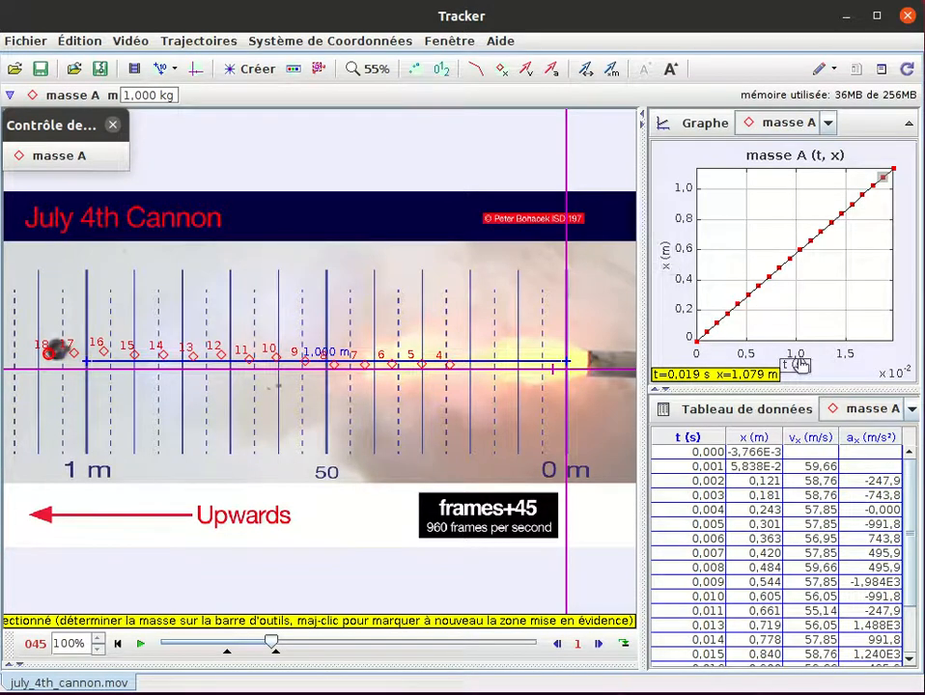
- Plot the x-component of velocity vx against time and extend the graph's vertical scale to lower velocities
click(665, 253)
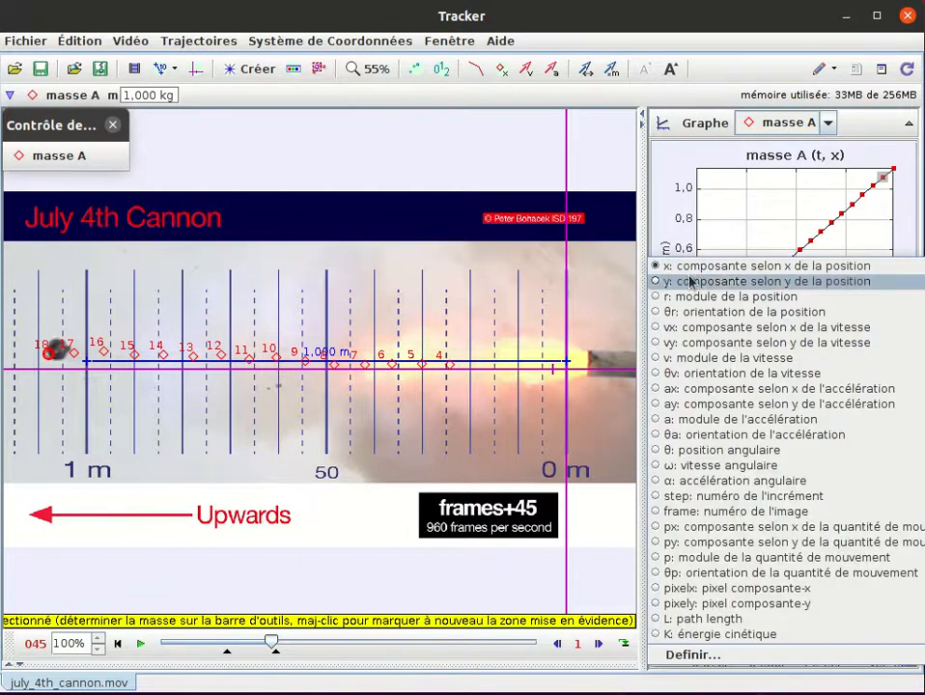
click(721, 329)
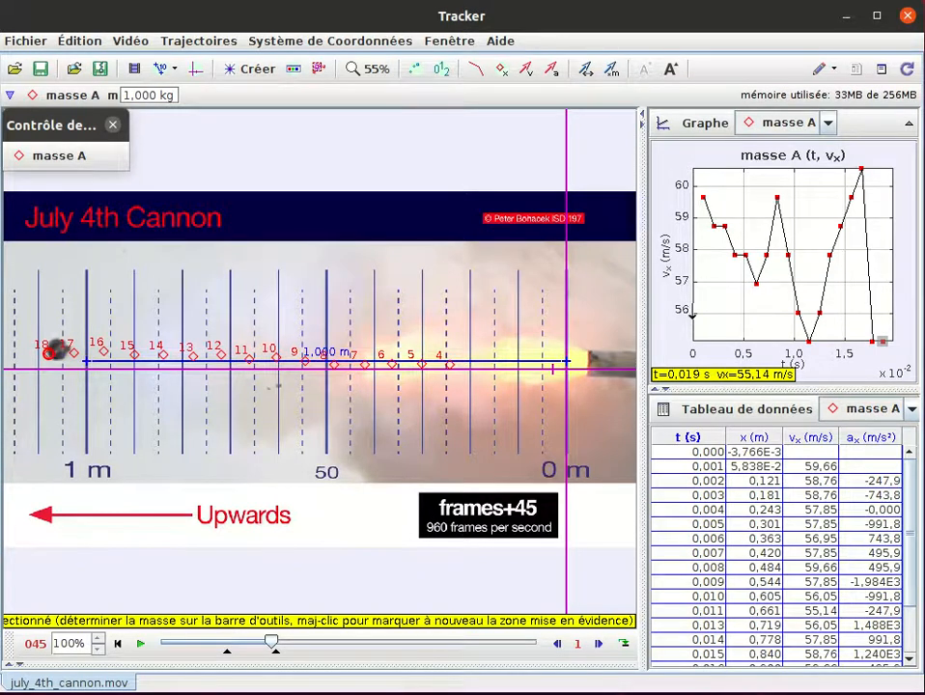
drag(693, 316, 696, 232)
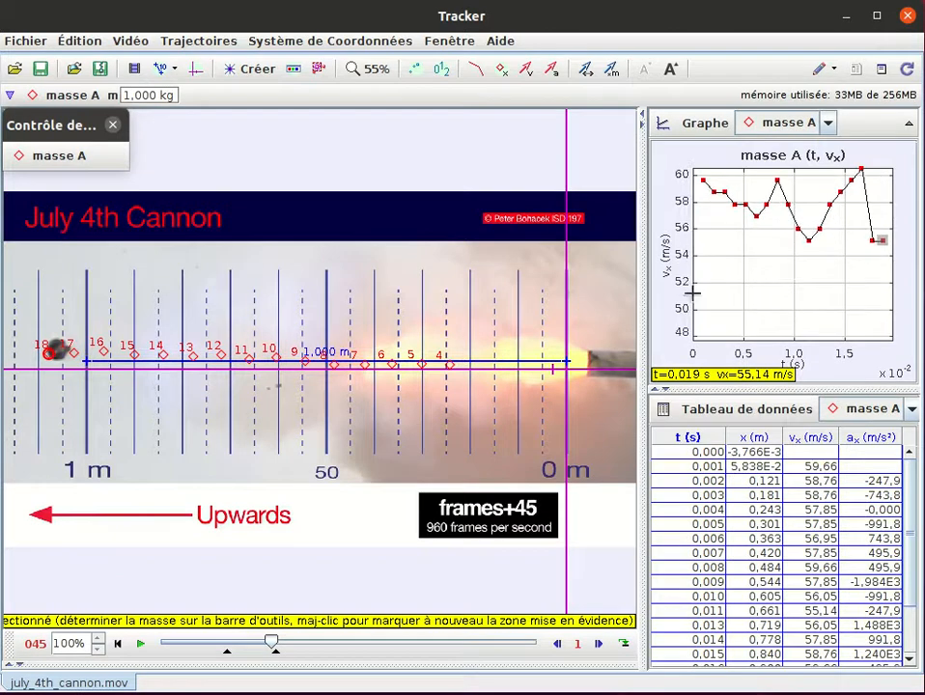
- Extend the vertical axis of the vx graph downward so it spans 0 to 60 m/s
drag(688, 302, 689, 275)
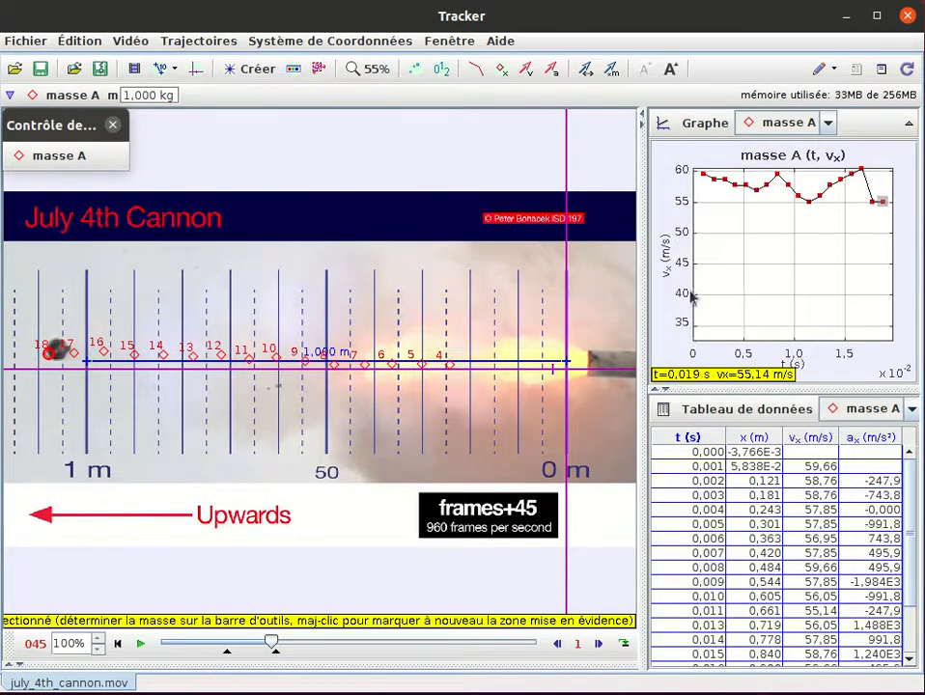
mouse_move(688, 326)
mouse_down()
mouse_move(688, 302)
mouse_move(689, 310)
mouse_up()
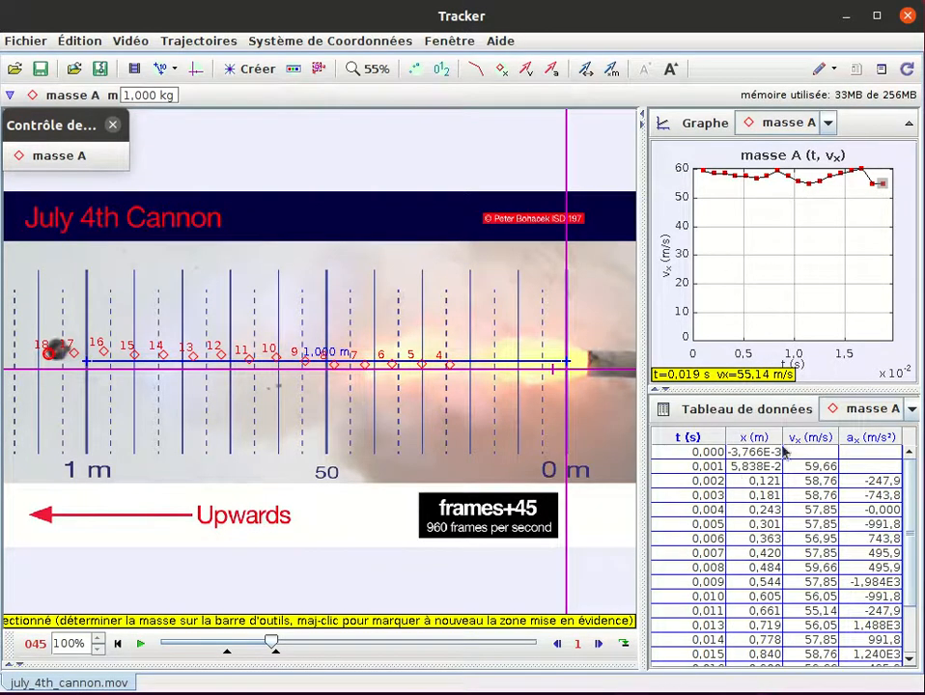
right_click(752, 253)
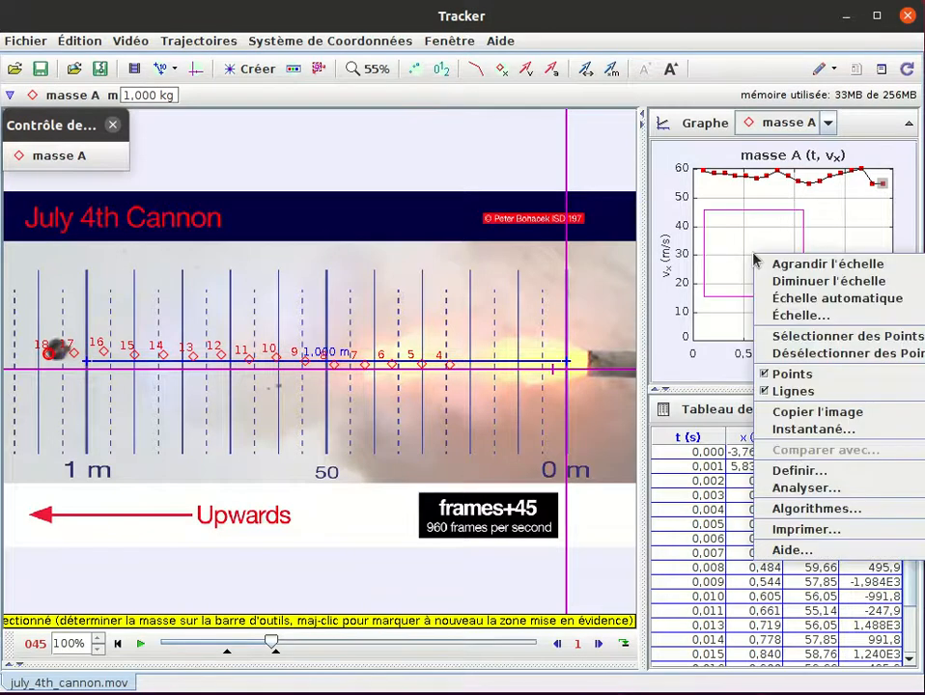
click(837, 430)
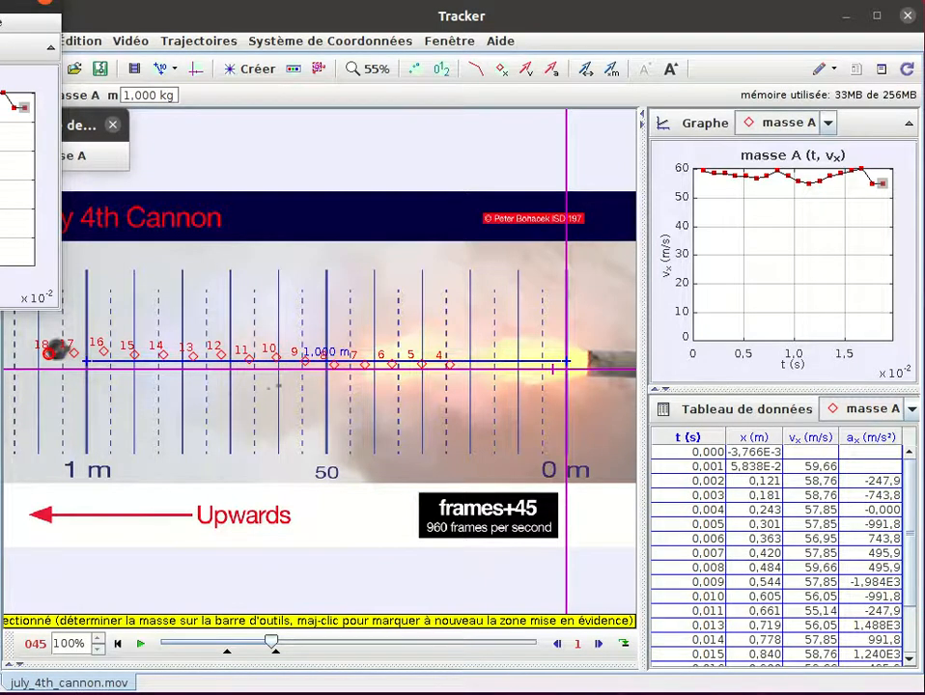
click(44, 2)
- Copy the image of the vx-against-time graph to the clipboard
click(734, 242)
right_click(731, 243)
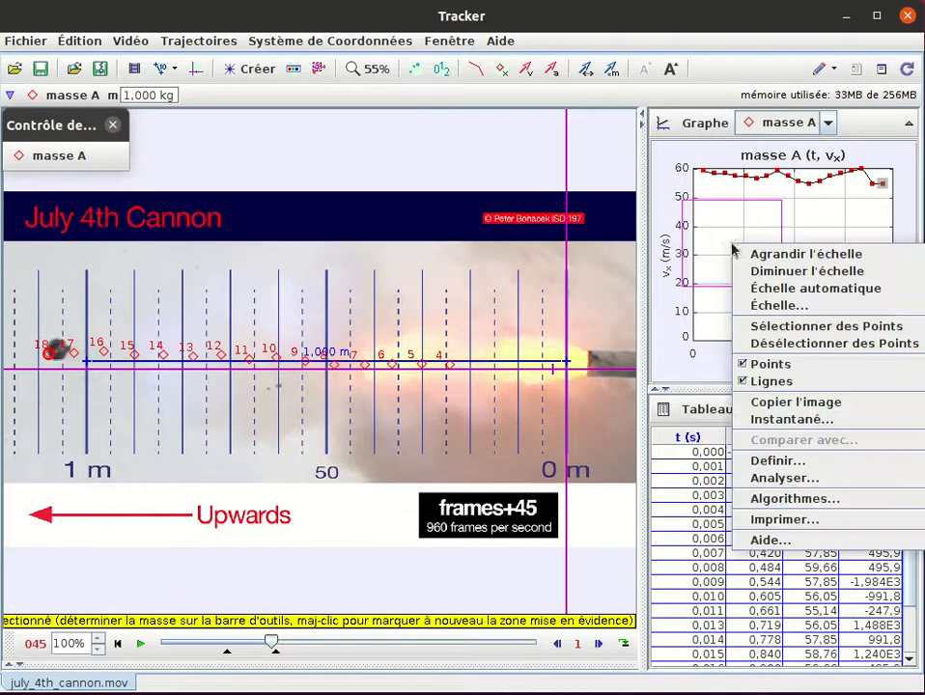
click(822, 403)
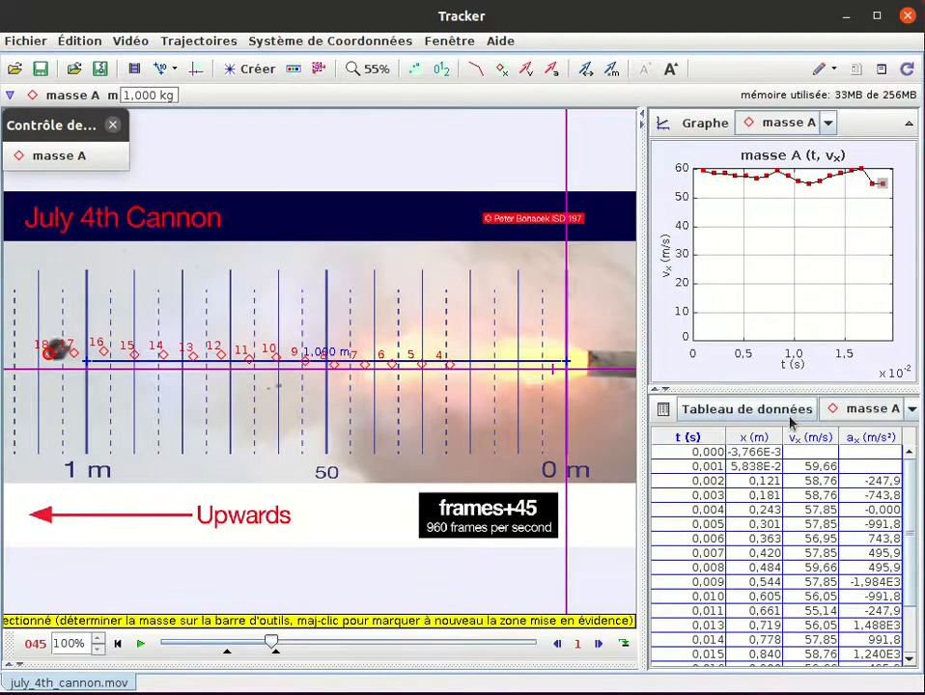